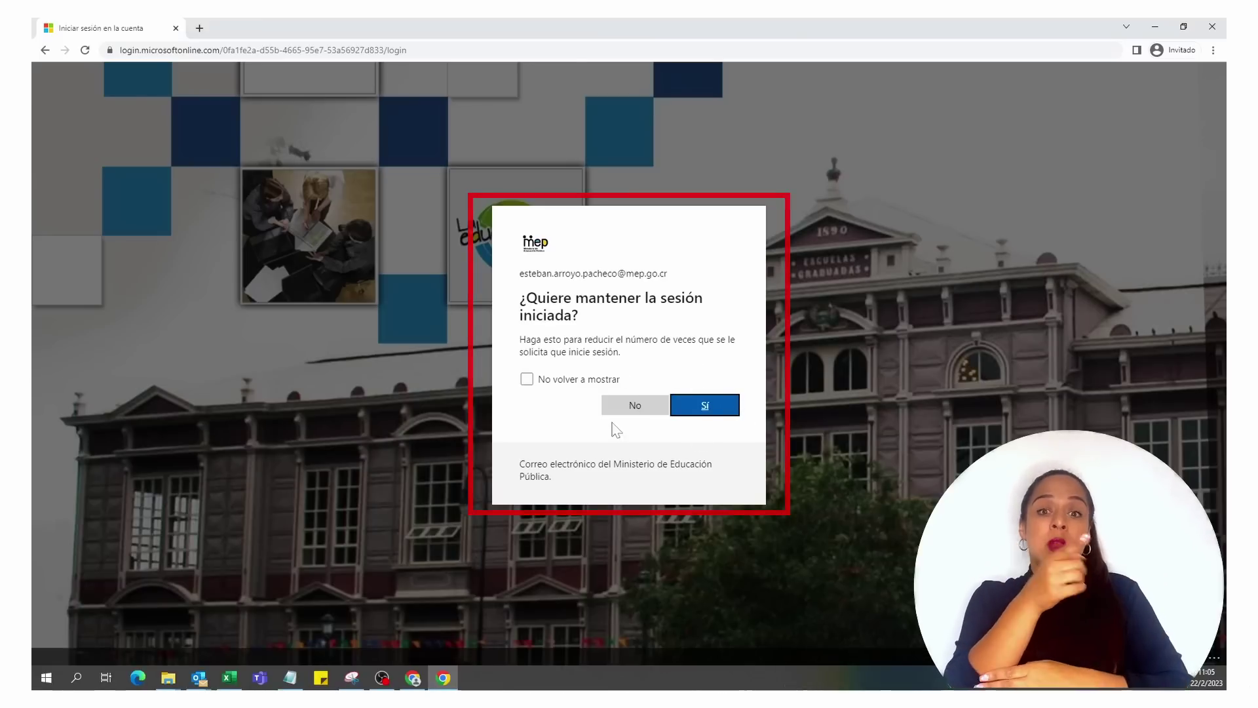
- Decline to keep the session signed in and go to the Pruebas Comprensivas upload page
{"action": "left_click", "coordinate": [648, 409]}
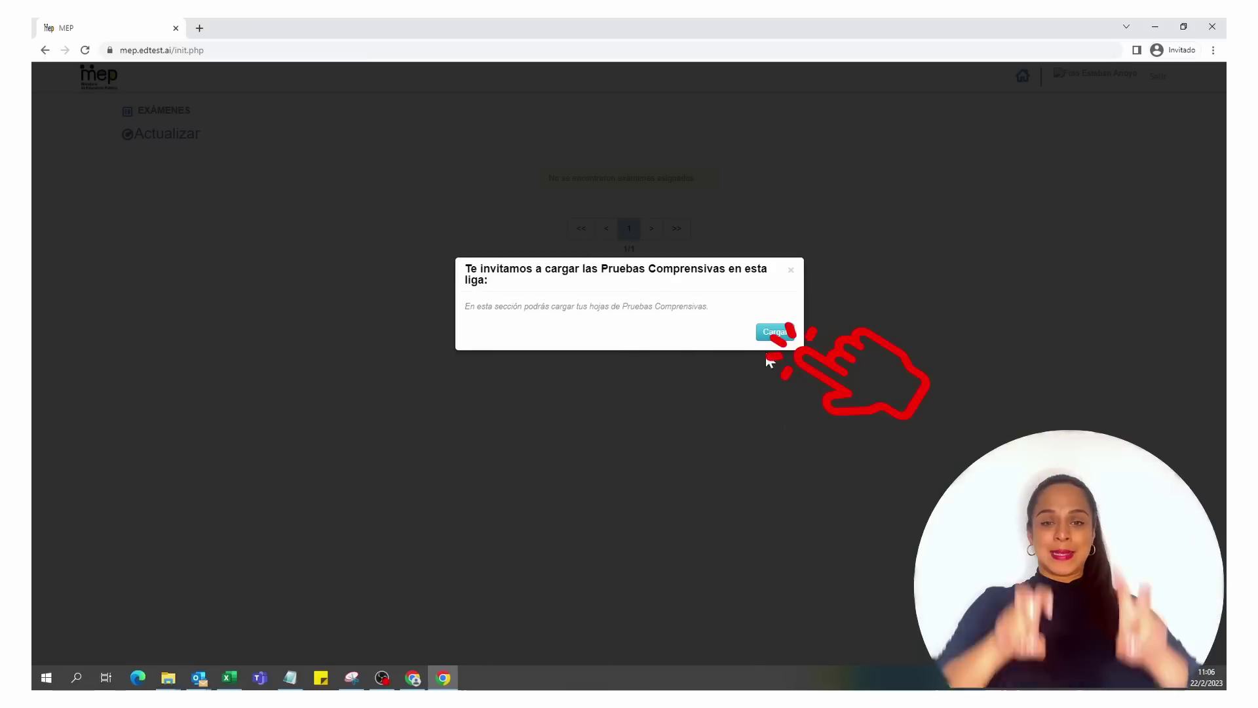
{"action": "left_click", "coordinate": [775, 335]}
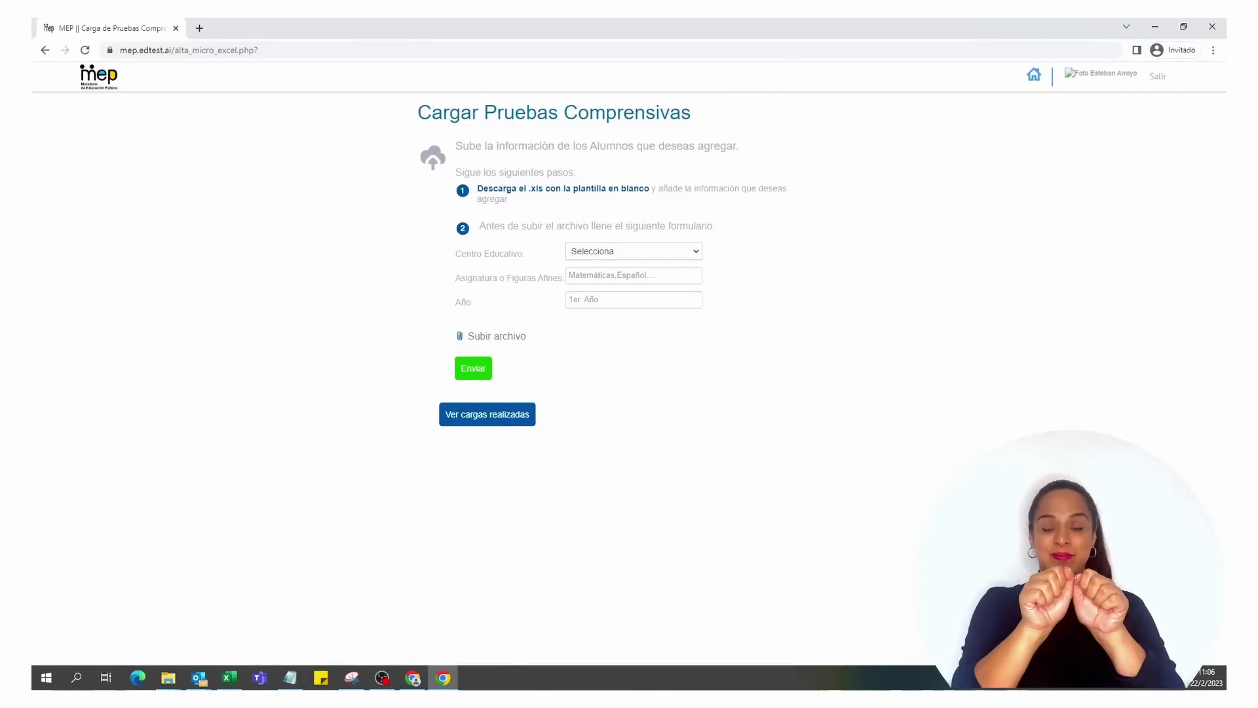
- Download the blank .xls template, open it full-size in Excel and enable editing
{"action": "left_click", "coordinate": [600, 193]}
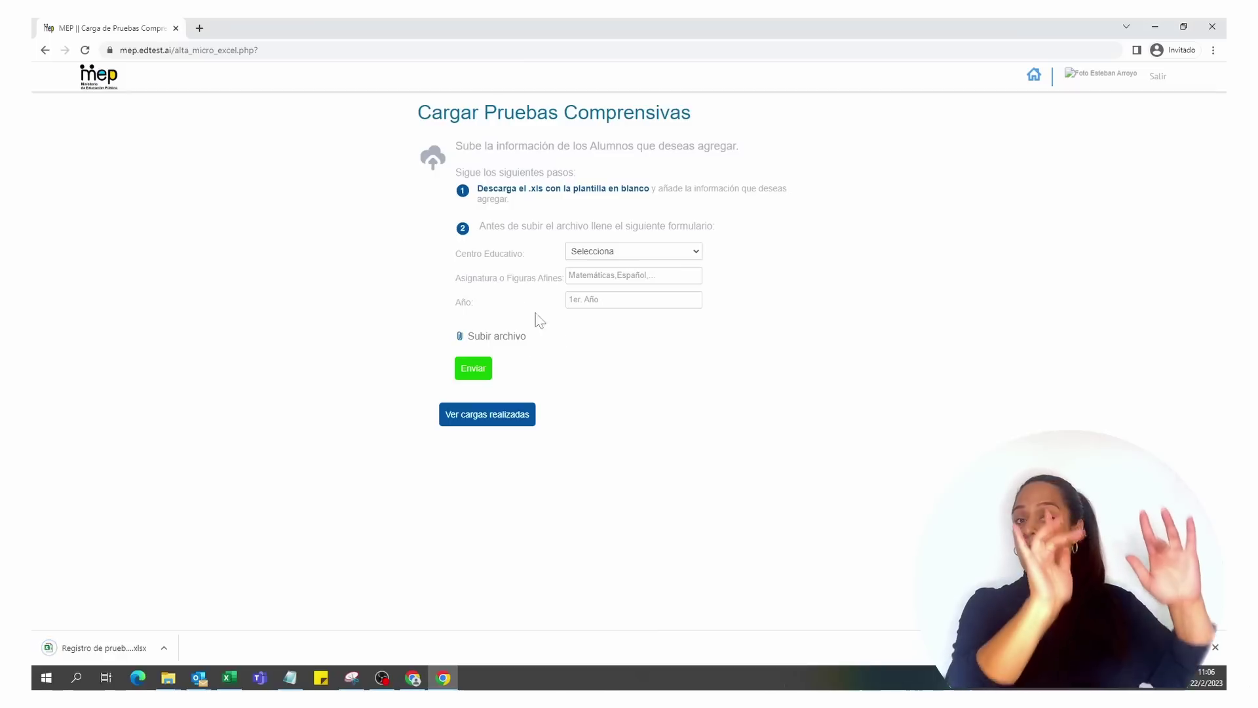
{"action": "left_click", "coordinate": [122, 649]}
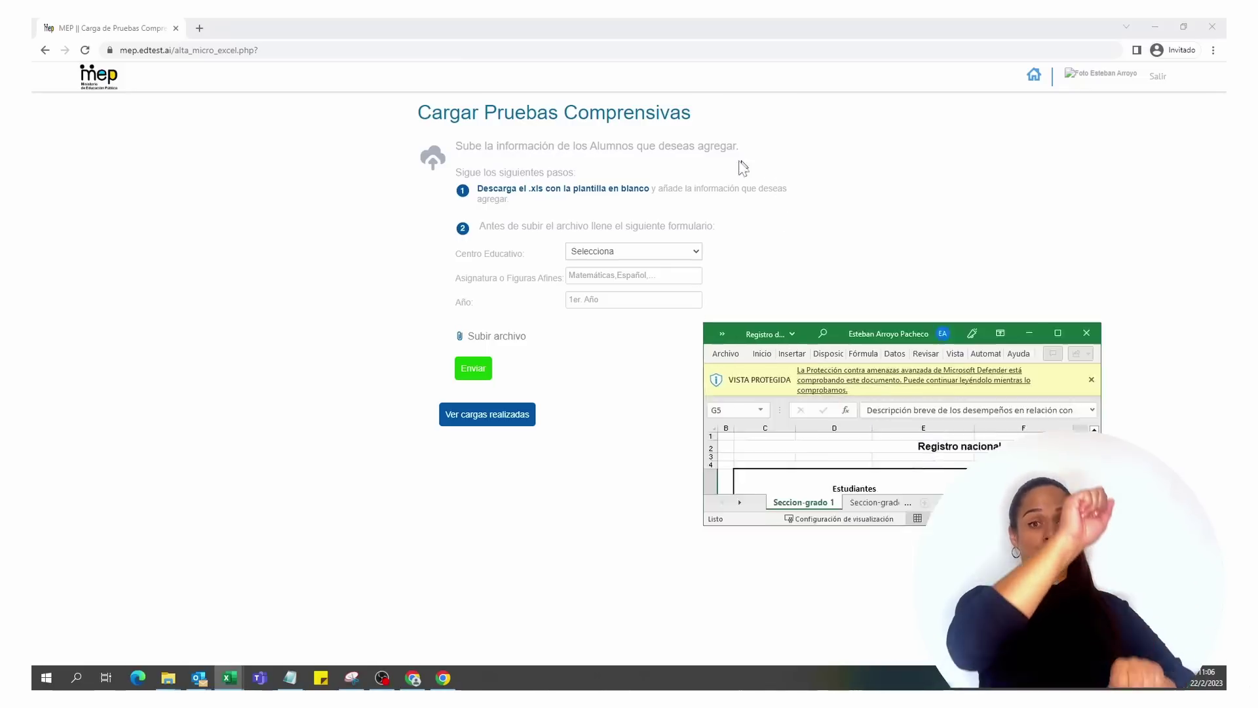
{"action": "left_click", "coordinate": [830, 149]}
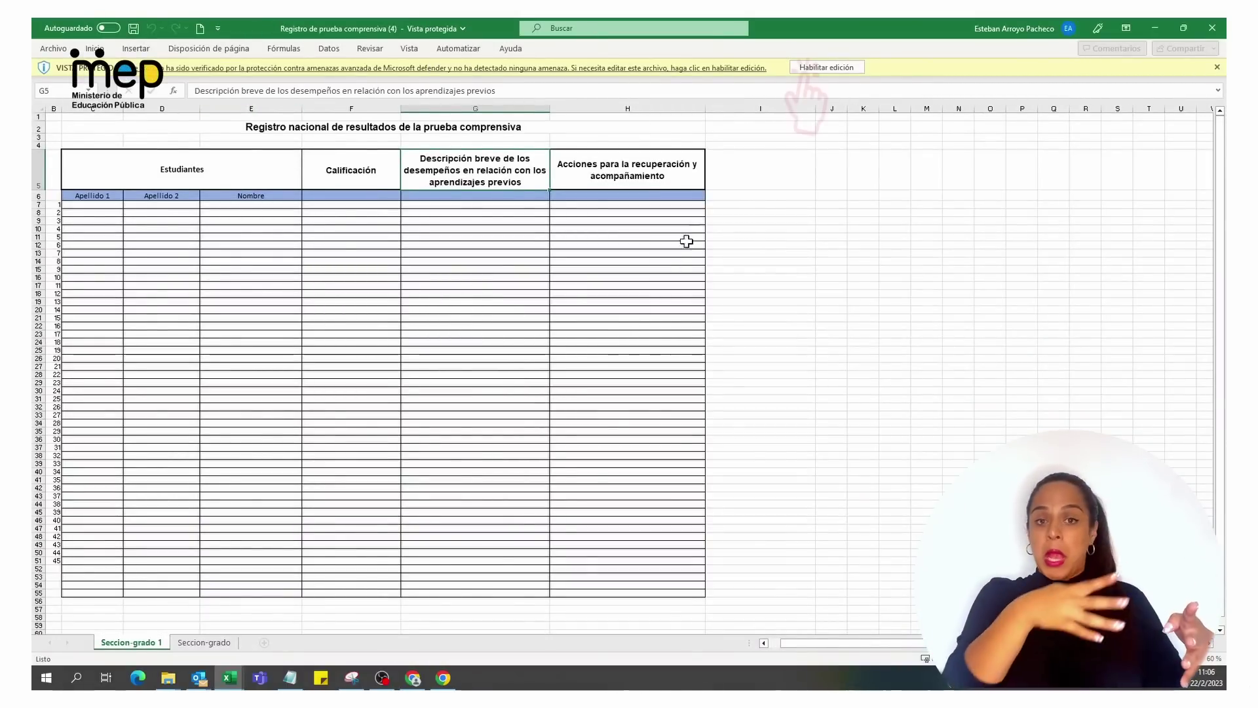
{"action": "left_click", "coordinate": [827, 68]}
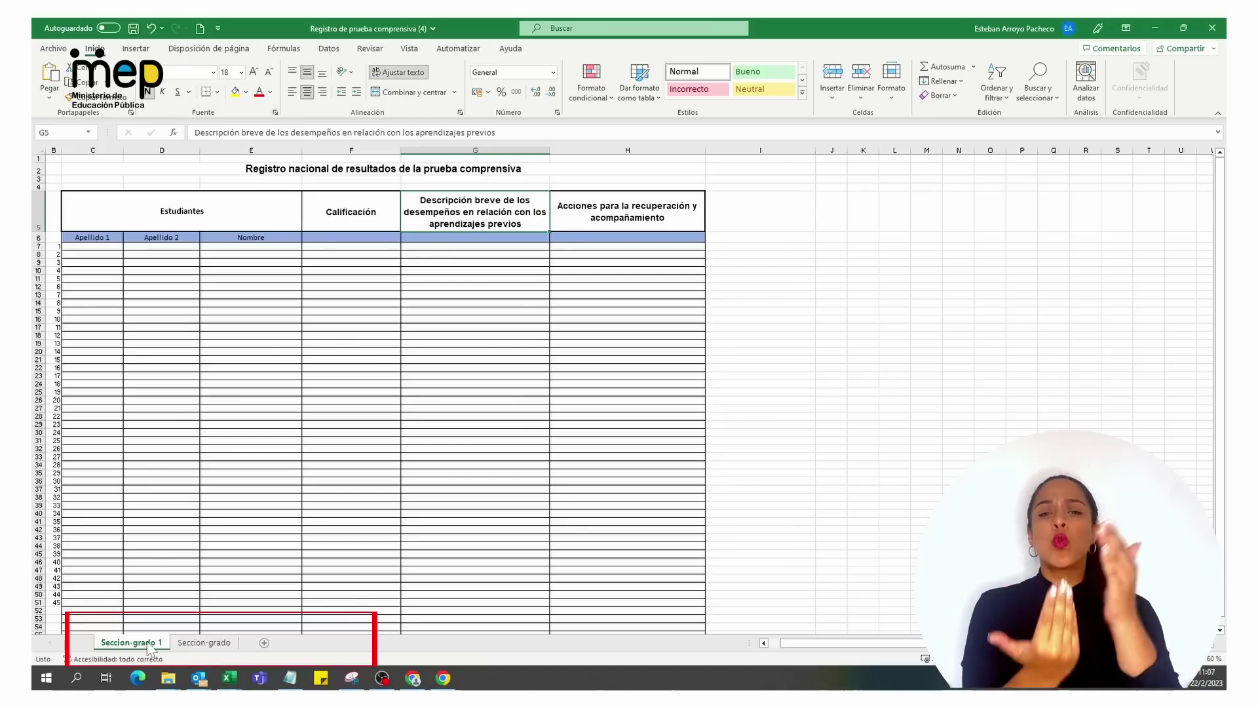
- Create a copy of the Seccion-grado 1 sheet in the same workbook, placed before the original
{"action": "right_click", "coordinate": [127, 649]}
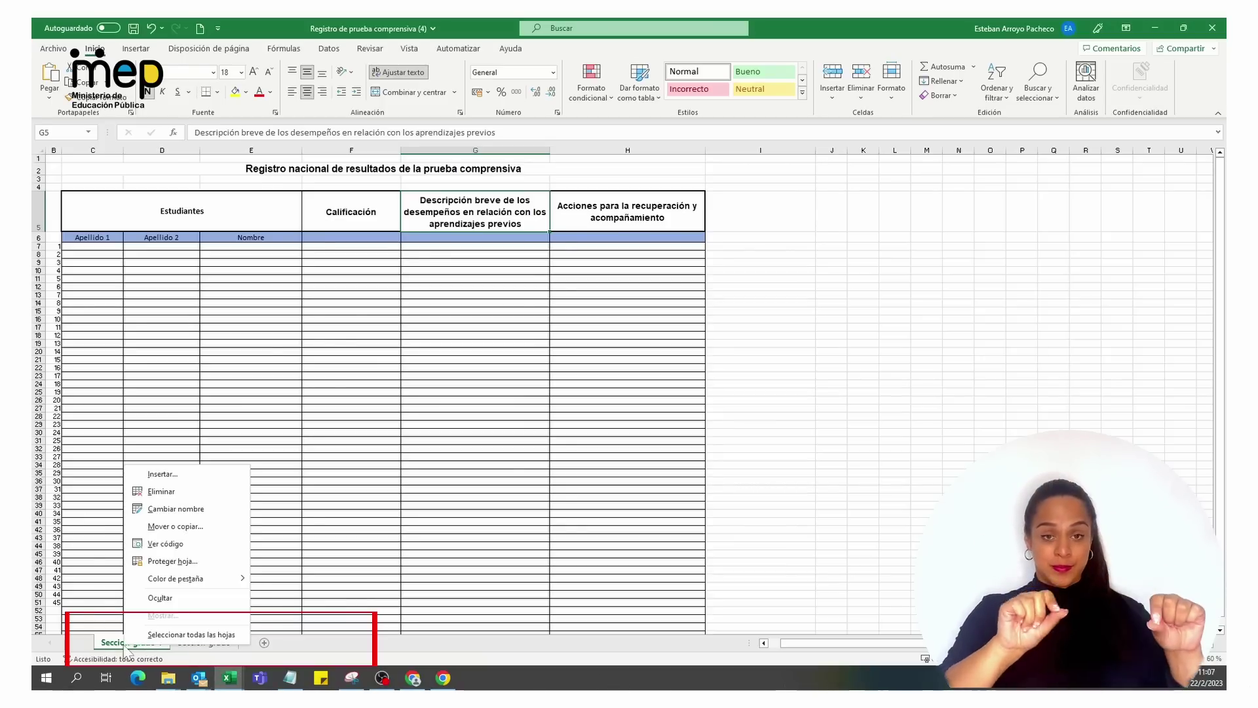
{"action": "left_click", "coordinate": [192, 530]}
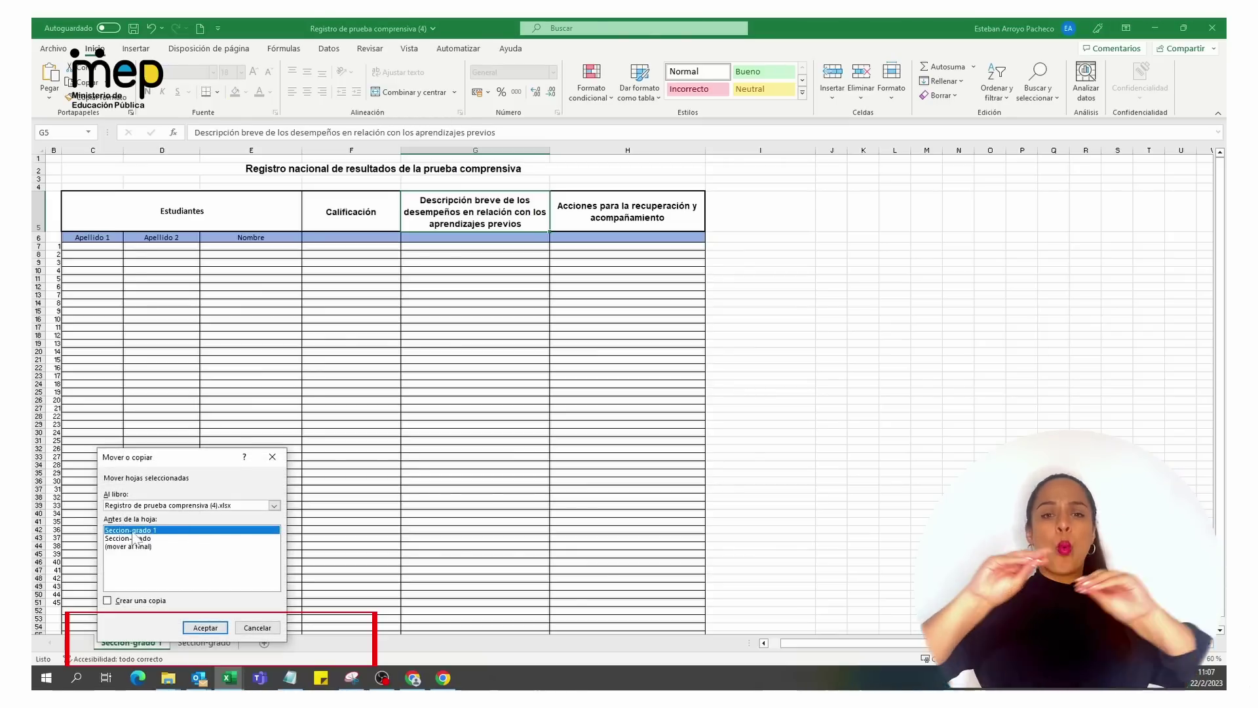
{"action": "left_click", "coordinate": [129, 603]}
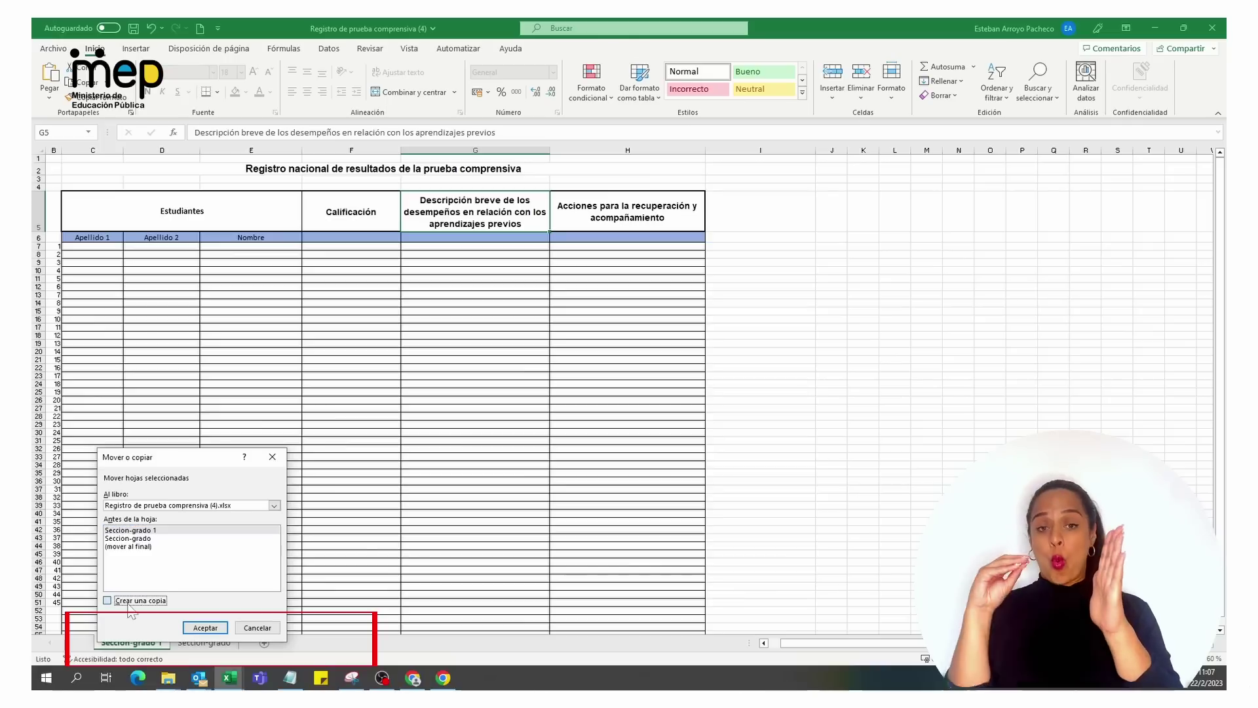
{"action": "left_click", "coordinate": [203, 628]}
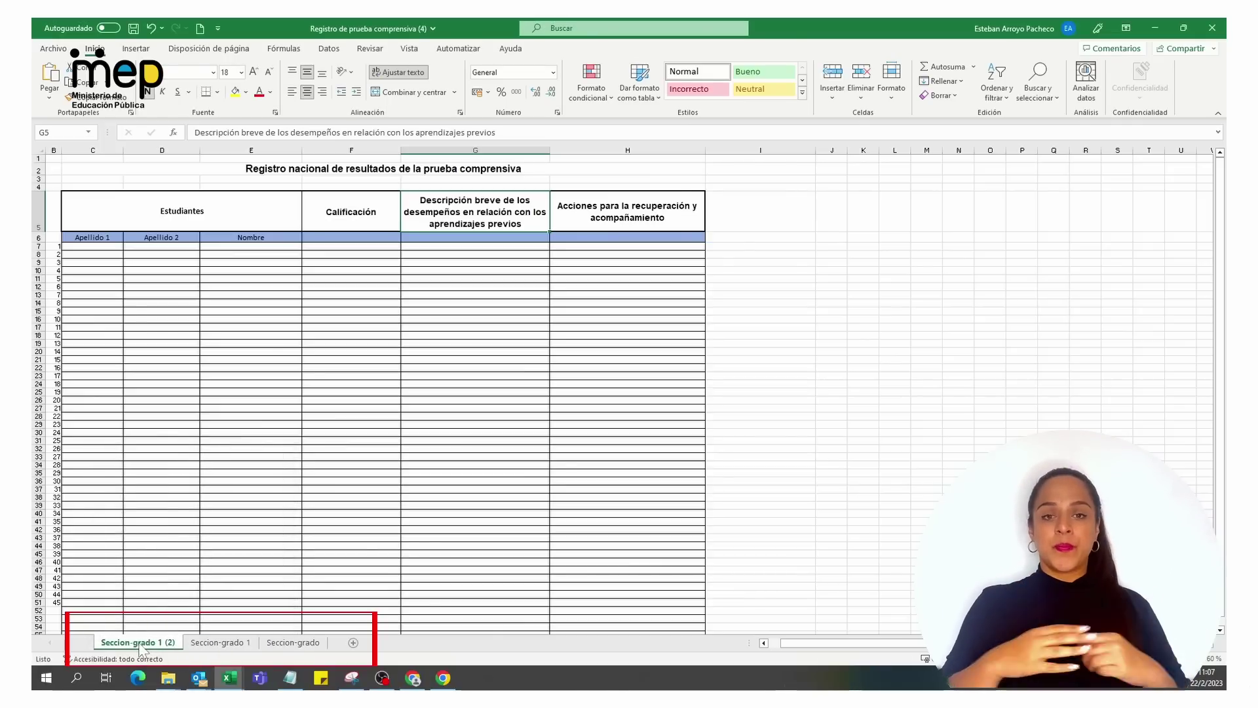
- Rename the copied sheet Seccion-grado 1 (2) as Español
{"action": "double_click", "coordinate": [146, 643]}
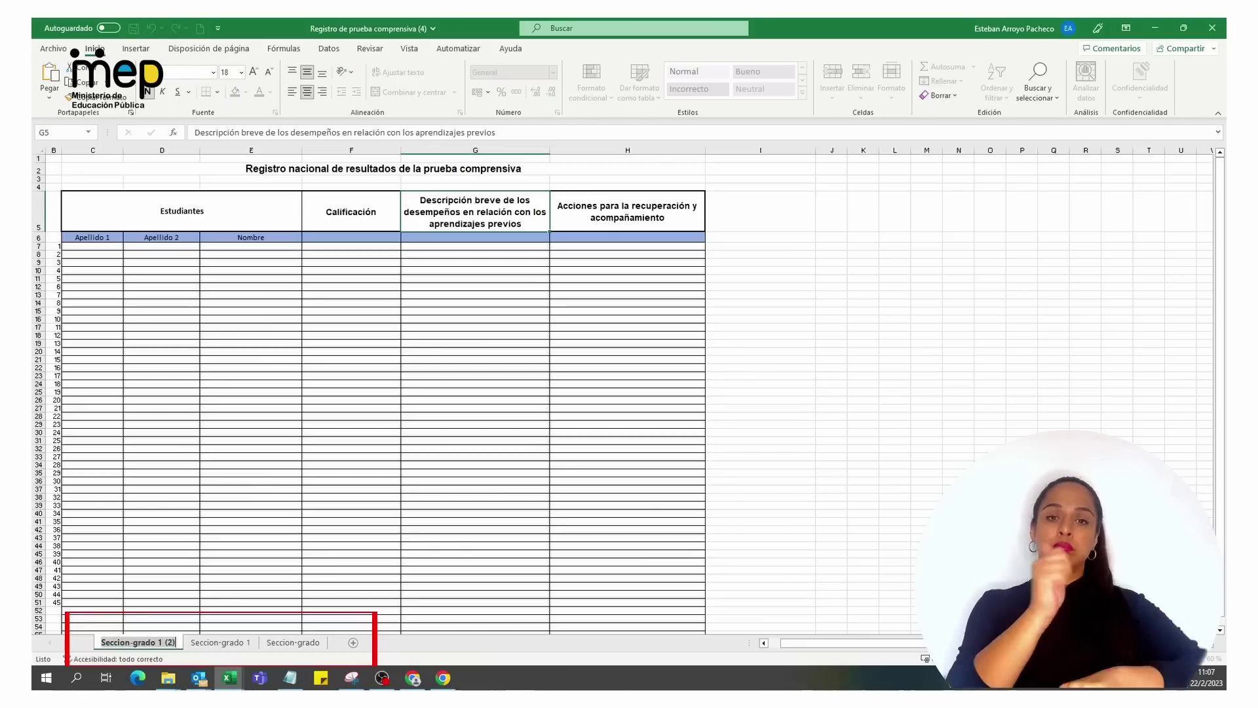
{"action": "type", "text": "Es"}
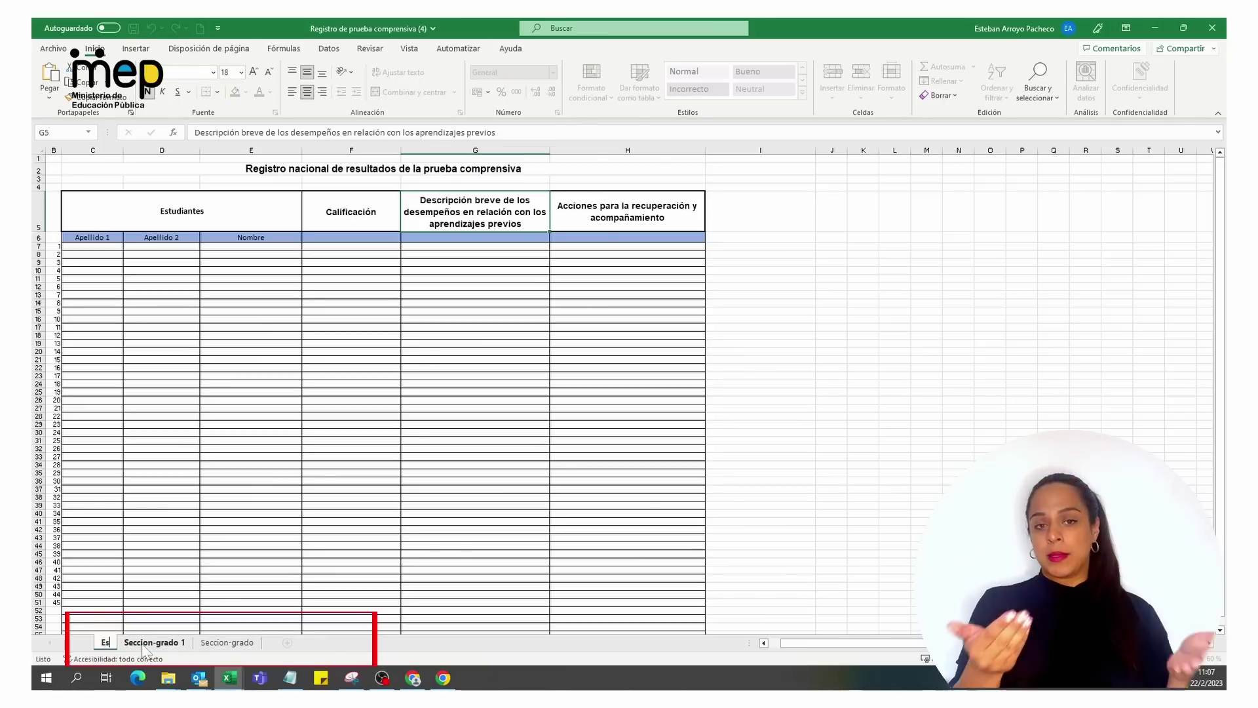
{"action": "type", "text": "pañol"}
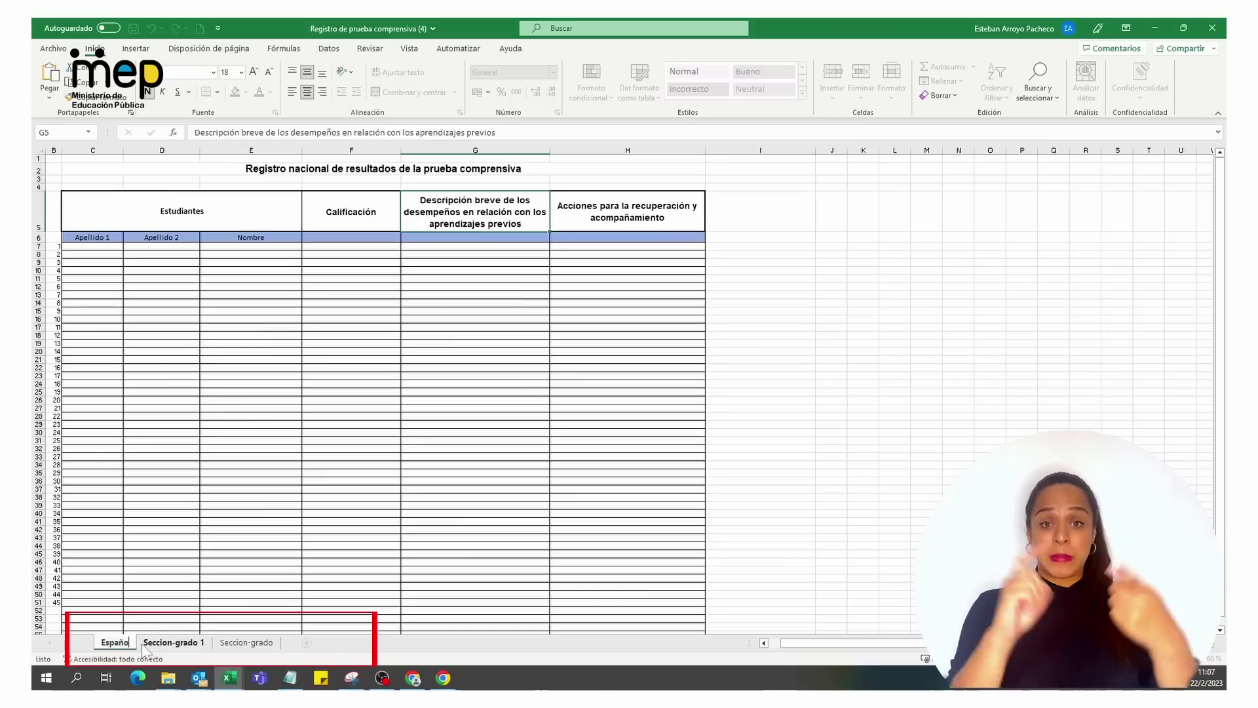
- Rename the Seccion-grado 1 sheet as Ciencias
{"action": "left_click", "coordinate": [194, 646]}
{"action": "right_click", "coordinate": [195, 646]}
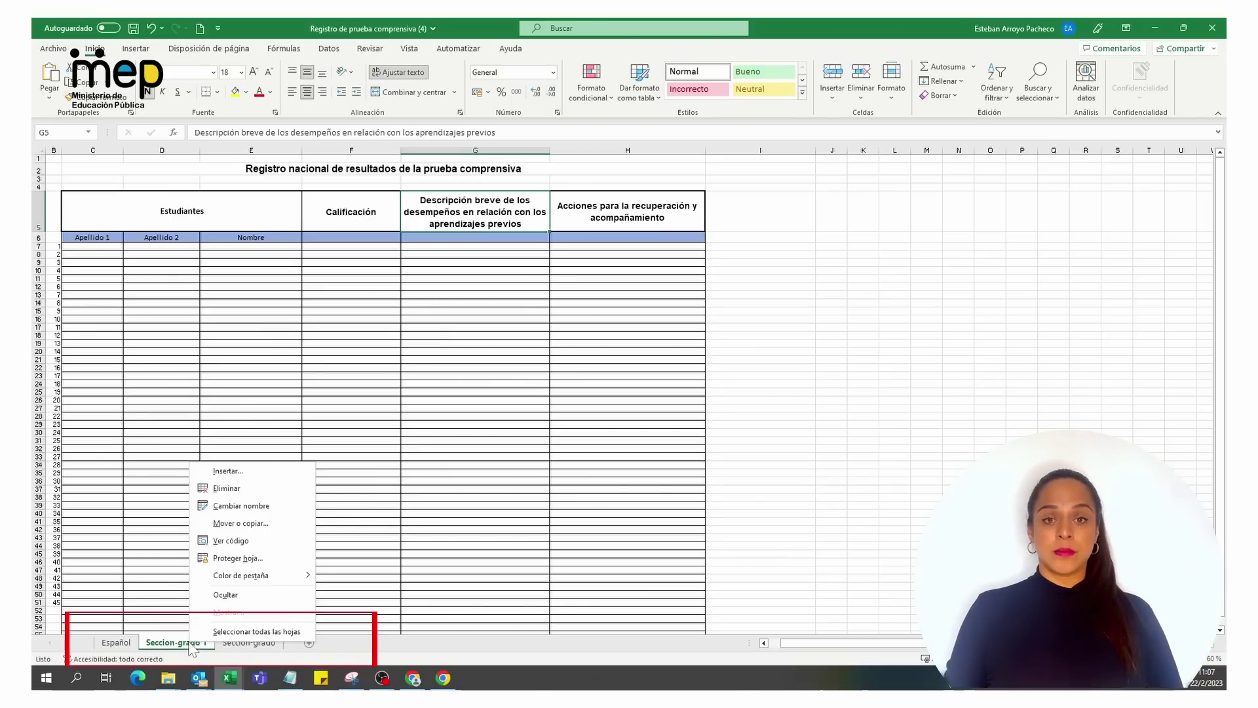
{"action": "left_click", "coordinate": [251, 505]}
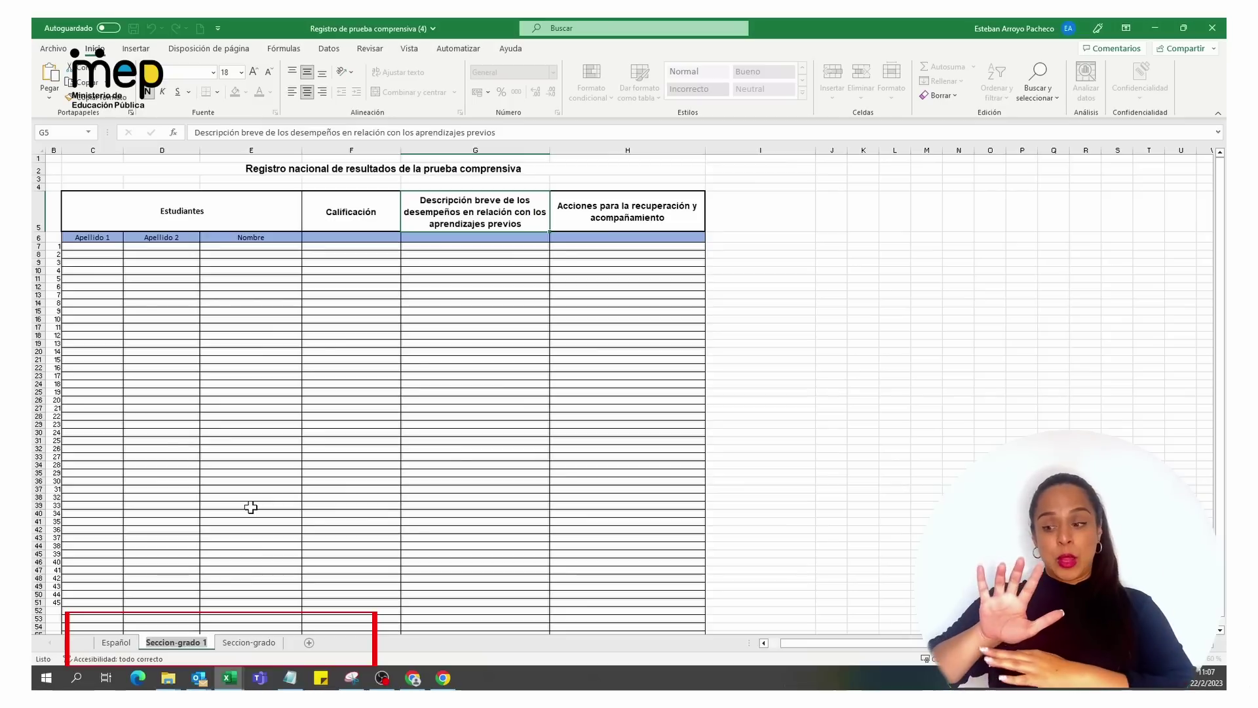
{"action": "type", "text": "Ciencias"}
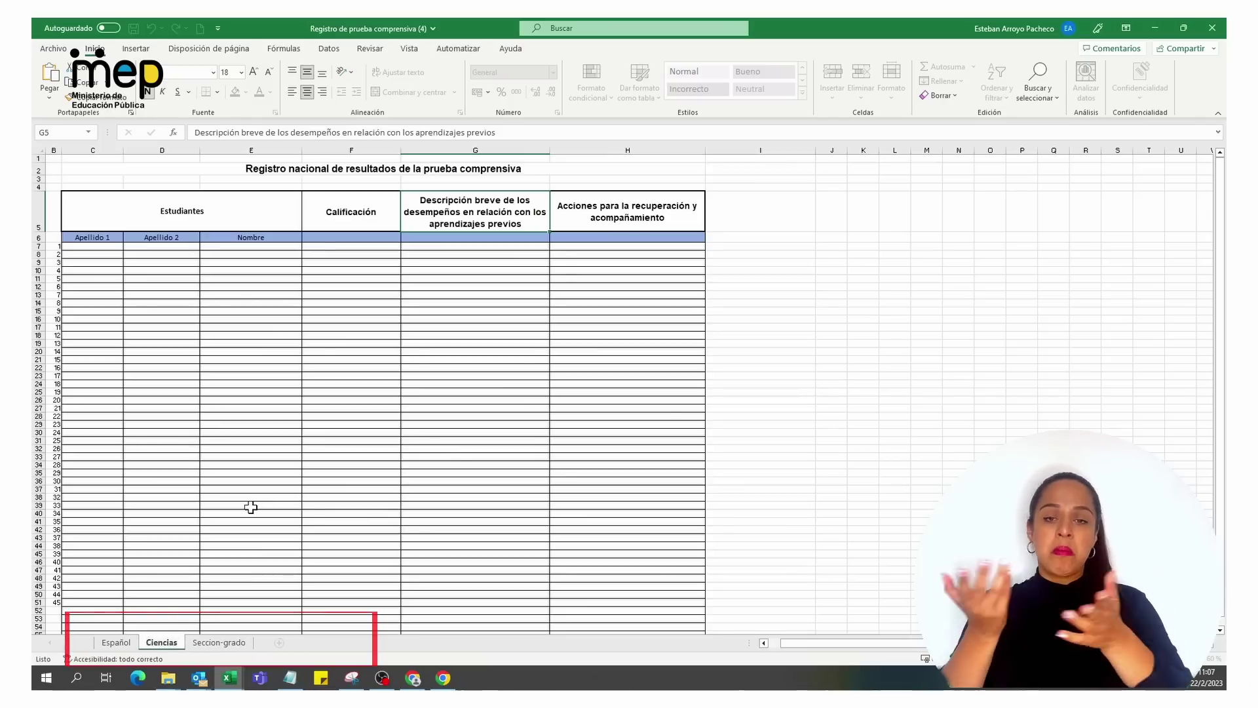
- Rename the Seccion-grado sheet as Sociales and return to the Español sheet
{"action": "left_click", "coordinate": [223, 644]}
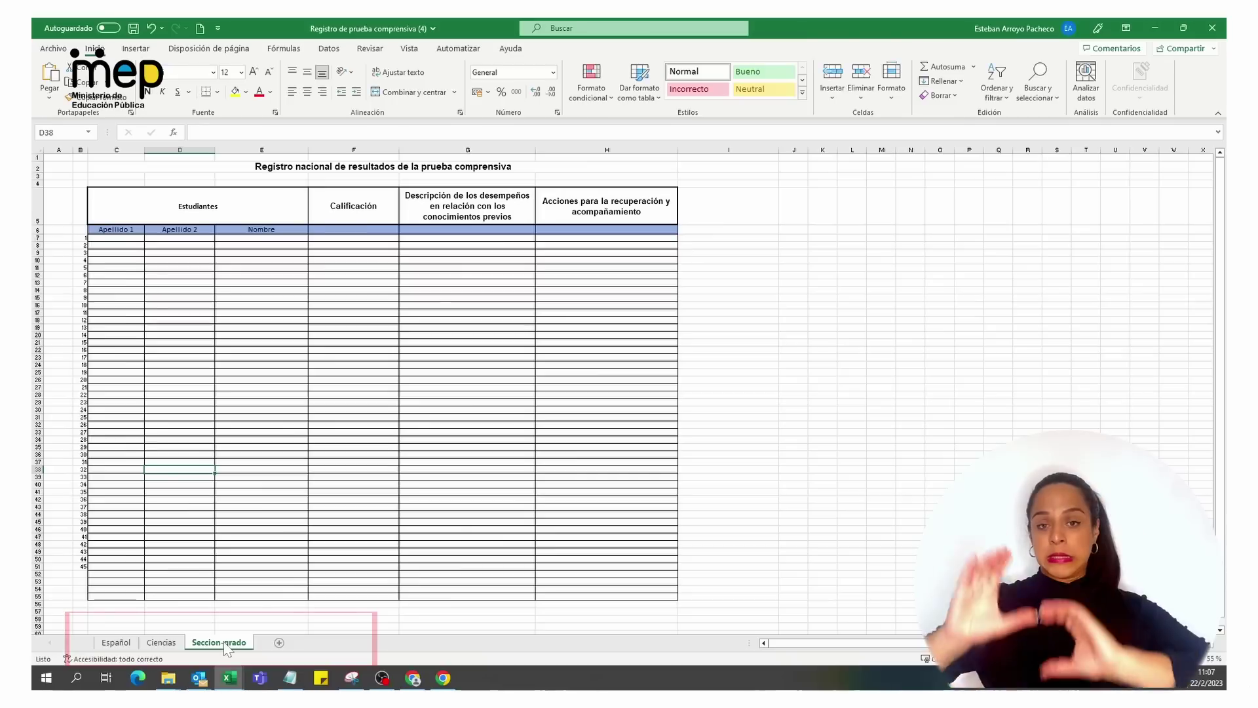
{"action": "right_click", "coordinate": [226, 648]}
{"action": "left_click", "coordinate": [295, 505]}
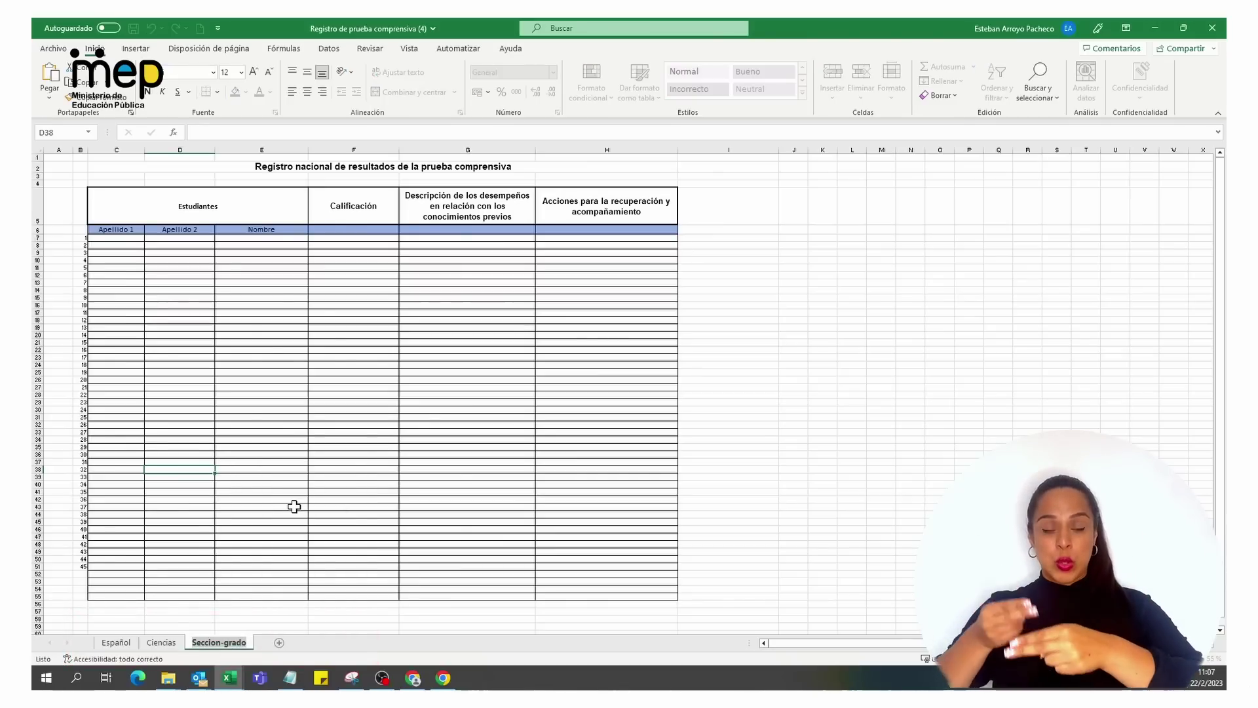
{"action": "type", "text": "Sociañle"}
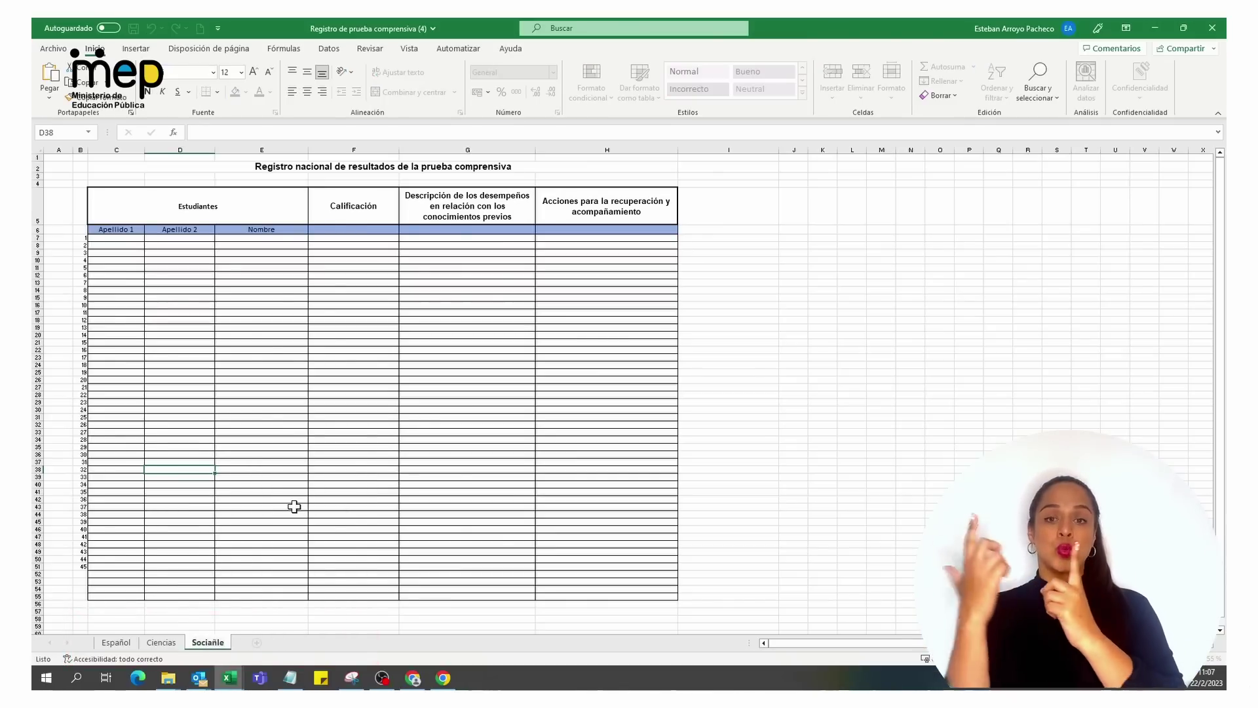
{"action": "key", "text": "BackSpace"}
{"action": "key", "text": "BackSpace"}
{"action": "key", "text": "BackSpace"}
{"action": "type", "text": "le"}
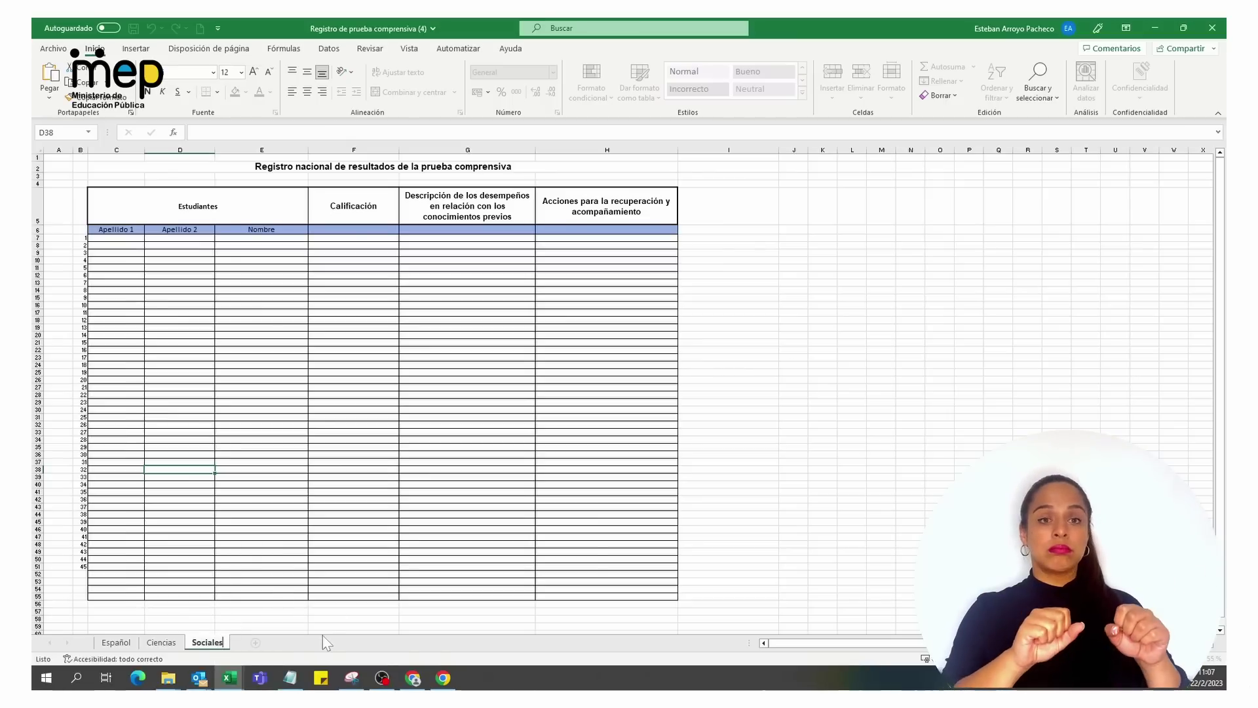
{"action": "left_click", "coordinate": [118, 643]}
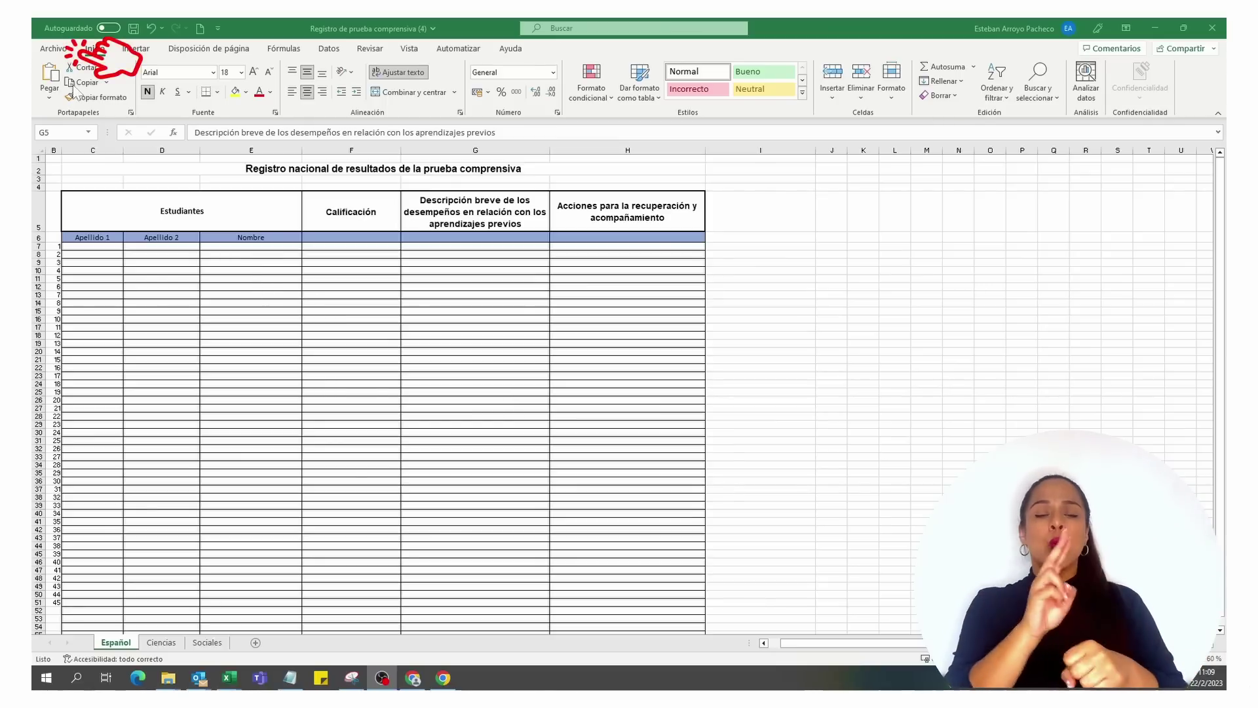
- Start saving a copy of the workbook, choosing the Escritorio folder as its location
{"action": "left_click", "coordinate": [54, 55]}
{"action": "left_click", "coordinate": [52, 49]}
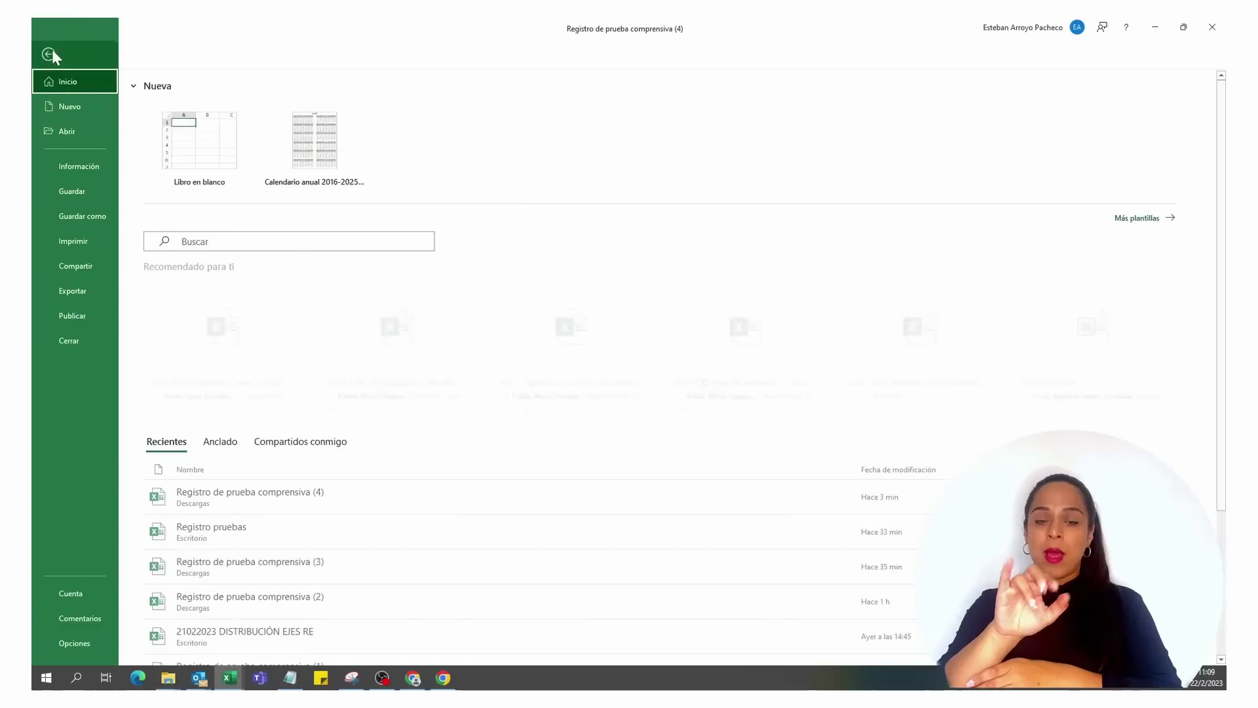
{"action": "left_click", "coordinate": [71, 219]}
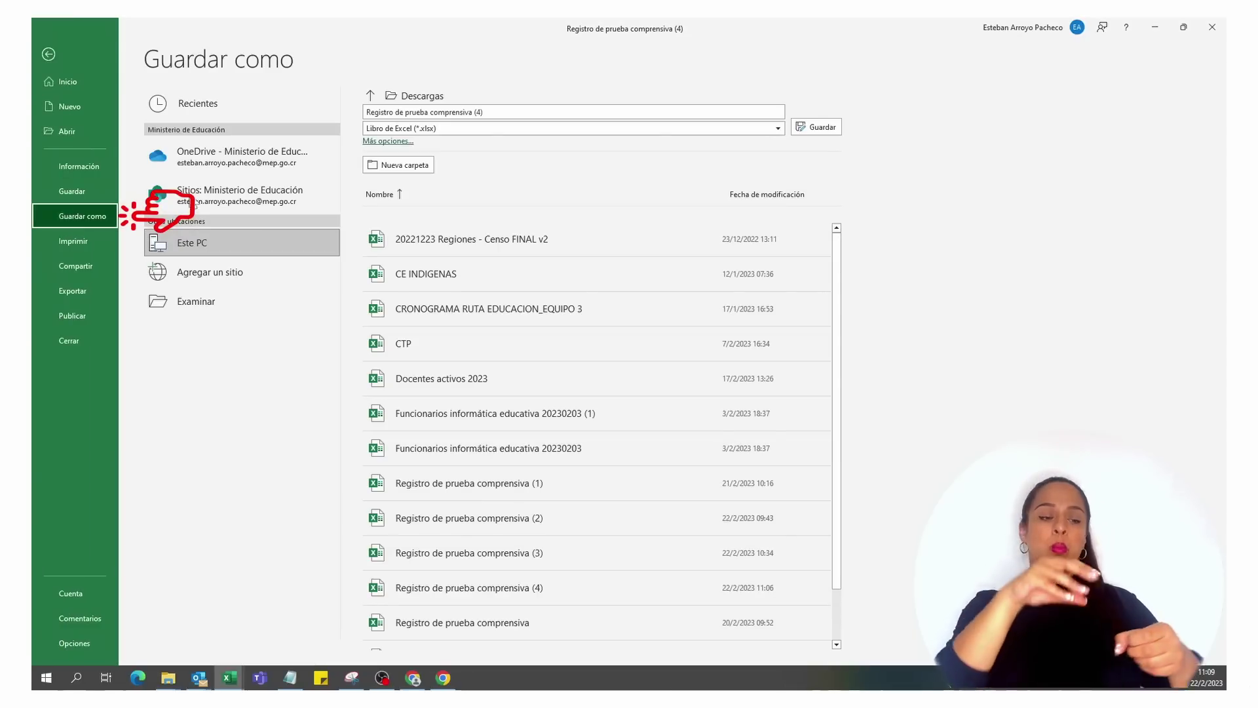
{"action": "left_click", "coordinate": [190, 303]}
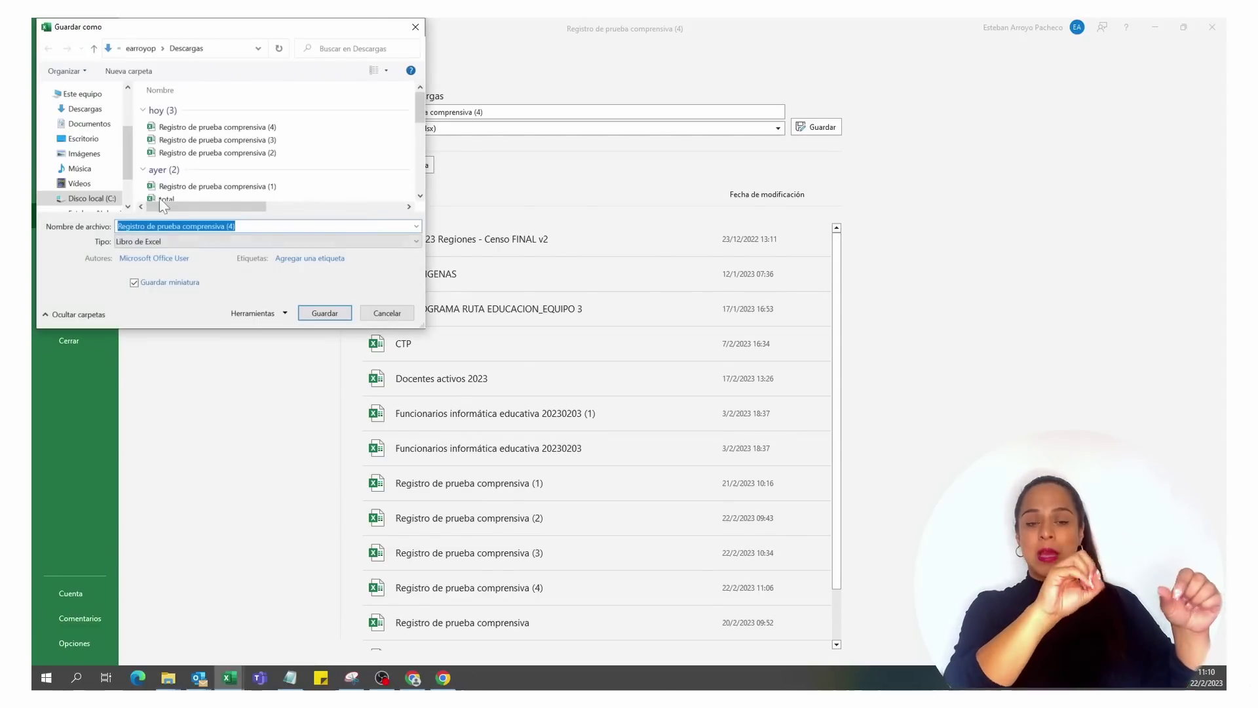
{"action": "left_click", "coordinate": [89, 138]}
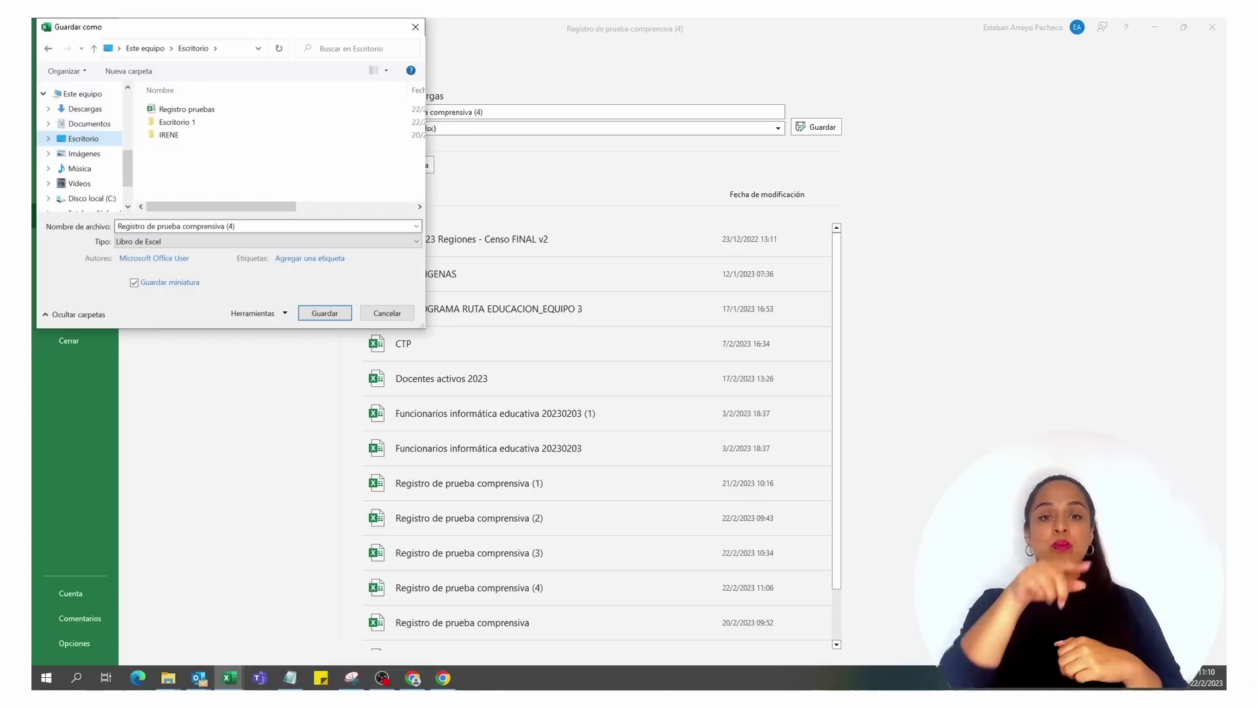
- Shorten the file name to "Registro de prueba" and save the workbook
{"action": "key", "text": "alt+n"}
{"action": "key", "text": "End"}
{"action": "key", "text": "shift+Left"}
{"action": "key", "text": "shift+Left"}
{"action": "key", "text": "shift+Left"}
{"action": "key", "text": "shift+Left"}
{"action": "key", "text": "shift+Left"}
{"action": "key", "text": "shift+Left"}
{"action": "key", "text": "shift+Left"}
{"action": "key", "text": "shift+Left"}
{"action": "key", "text": "shift+Left"}
{"action": "key", "text": "shift+Left"}
{"action": "key", "text": "shift+Left"}
{"action": "key", "text": "shift+Left"}
{"action": "key", "text": "shift+Left"}
{"action": "key", "text": "shift+Left"}
{"action": "key", "text": "shift+Left"}
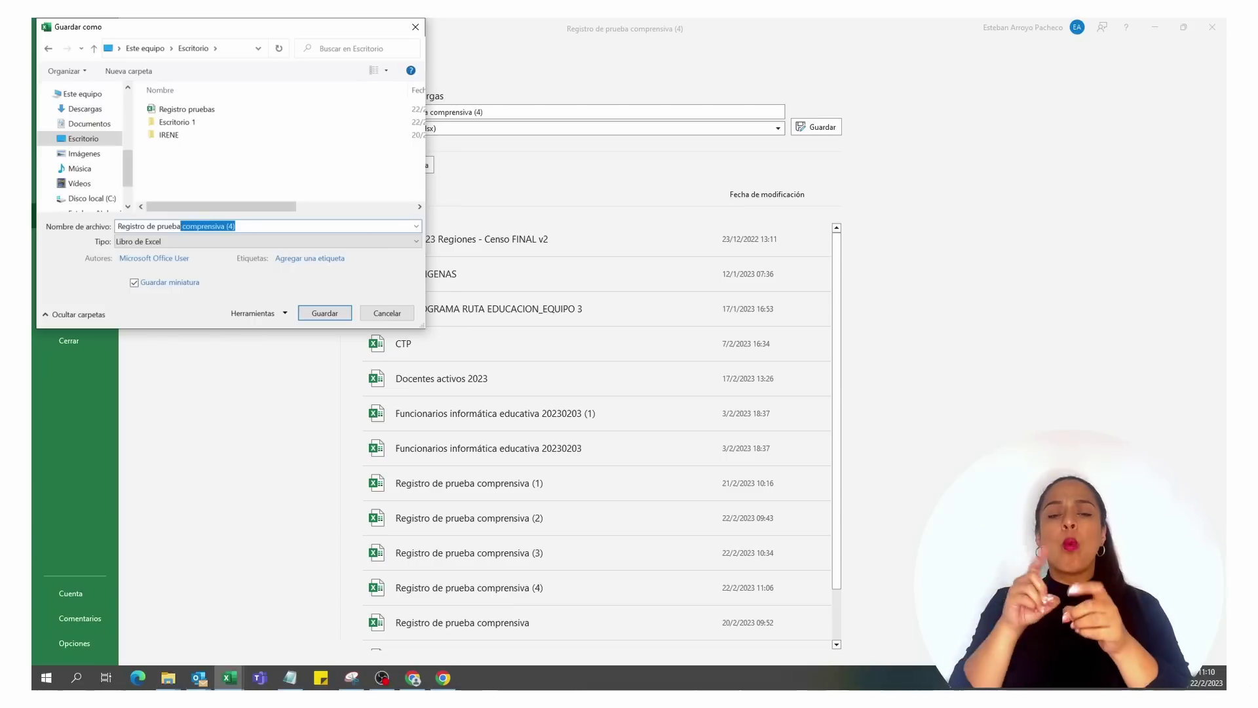
{"action": "key", "text": "BackSpace"}
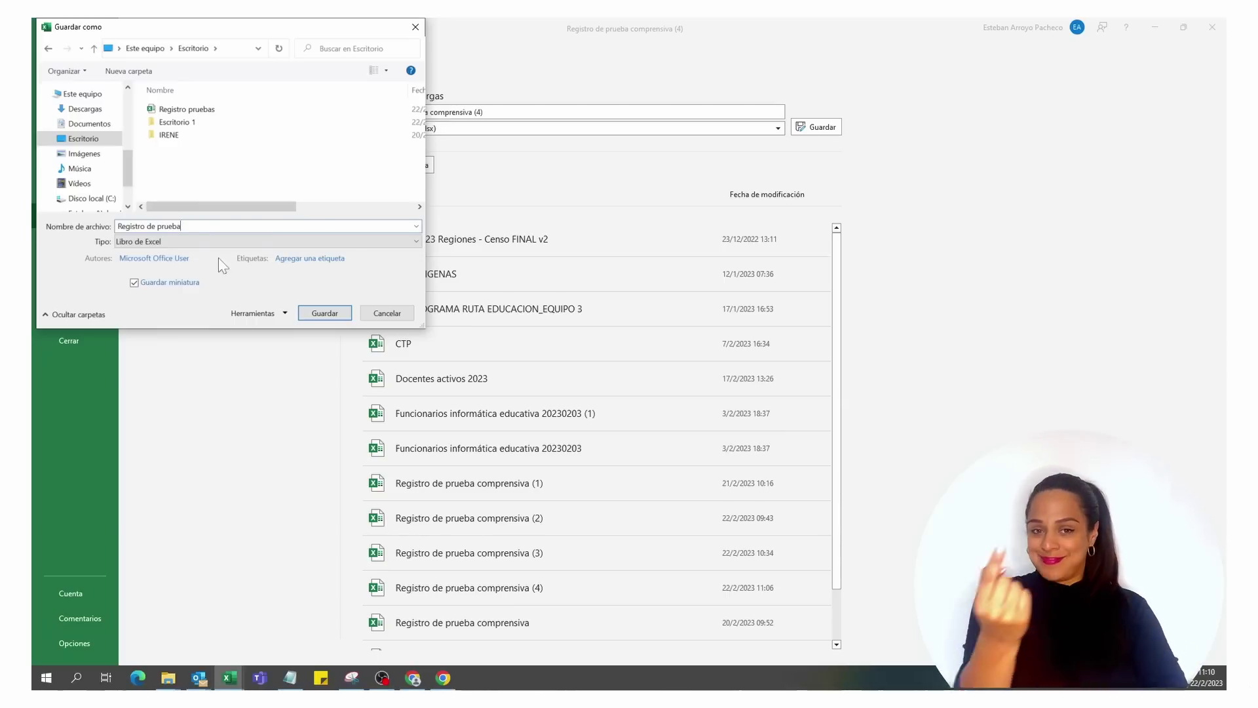
{"action": "left_click", "coordinate": [321, 313]}
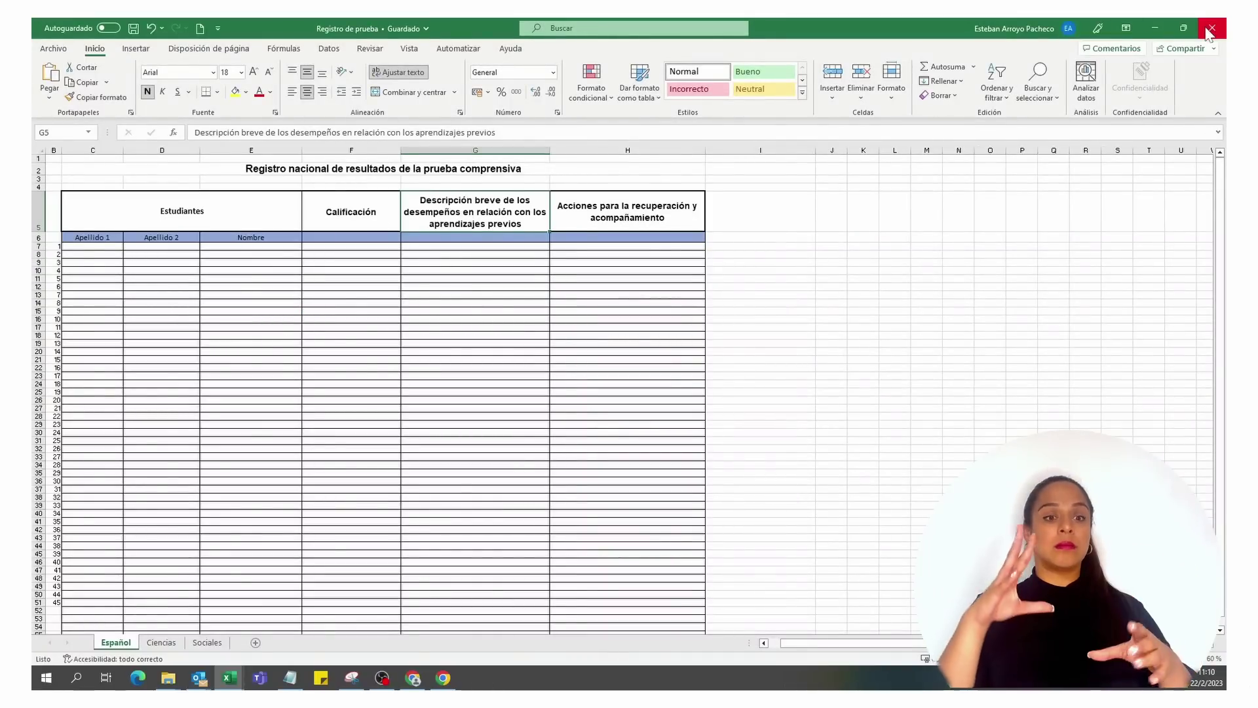
- Switch back to the upload form in Chrome and set Centro Educativo to Centro de Prueba
{"action": "left_click", "coordinate": [1154, 29]}
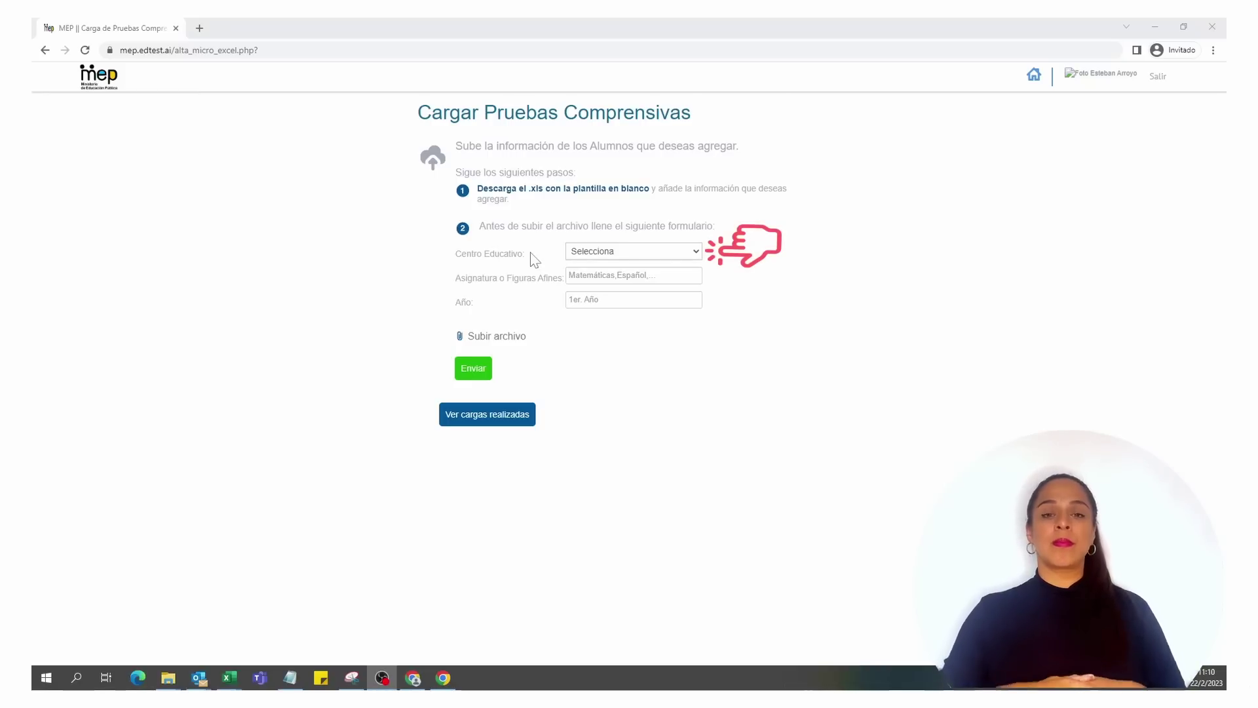
{"action": "left_click", "coordinate": [589, 254]}
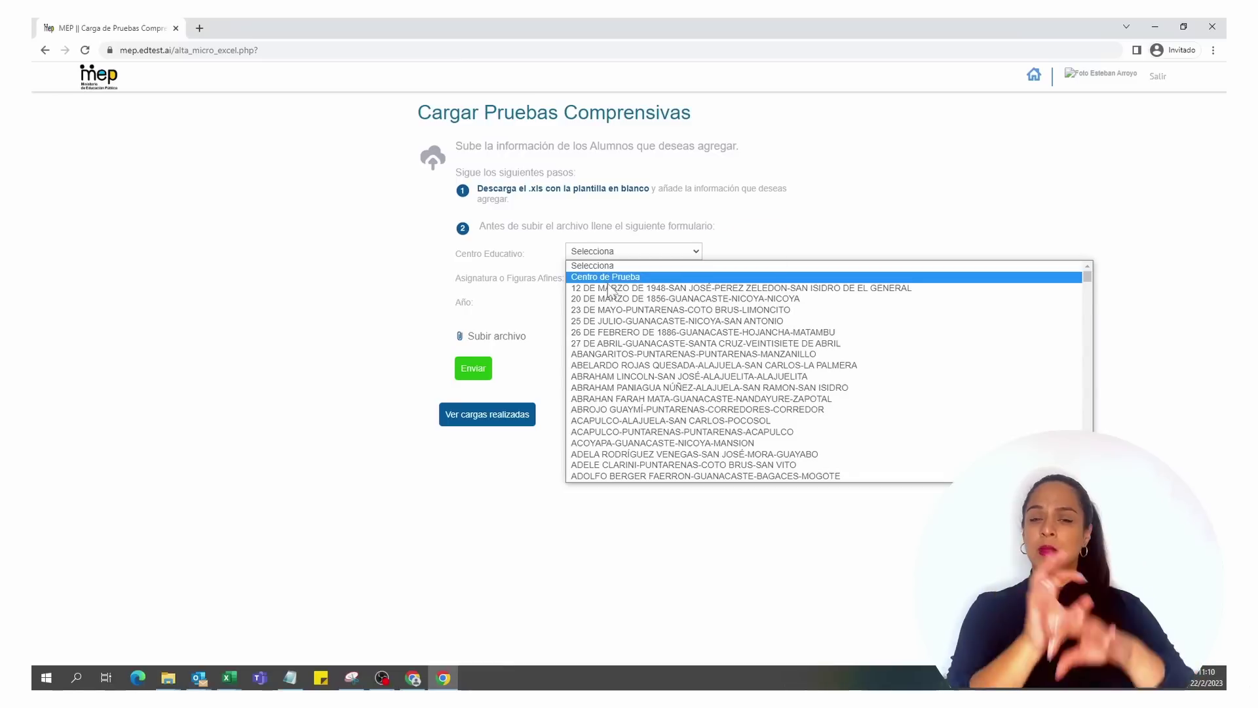
{"action": "scroll", "coordinate": [688, 369], "scroll_direction": "down", "scroll_amount": 10}
{"action": "scroll", "coordinate": [688, 369], "scroll_direction": "down", "scroll_amount": 5}
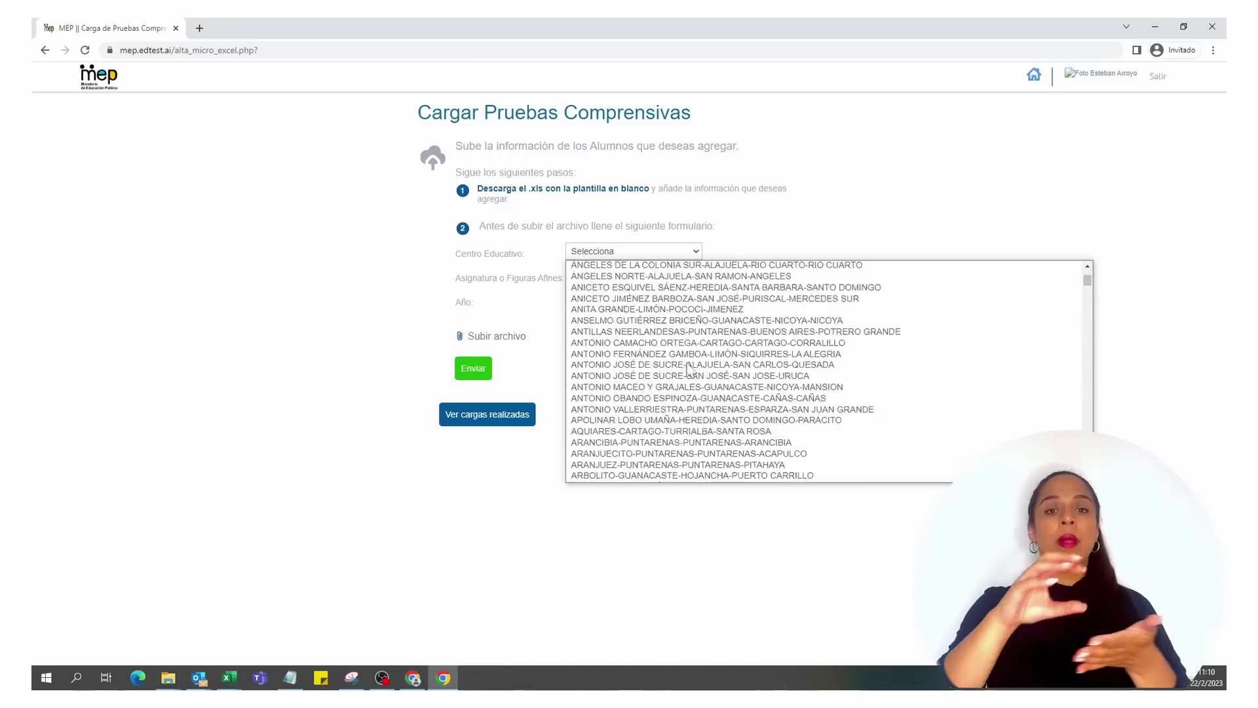
{"action": "scroll", "coordinate": [688, 369], "scroll_direction": "up", "scroll_amount": 10}
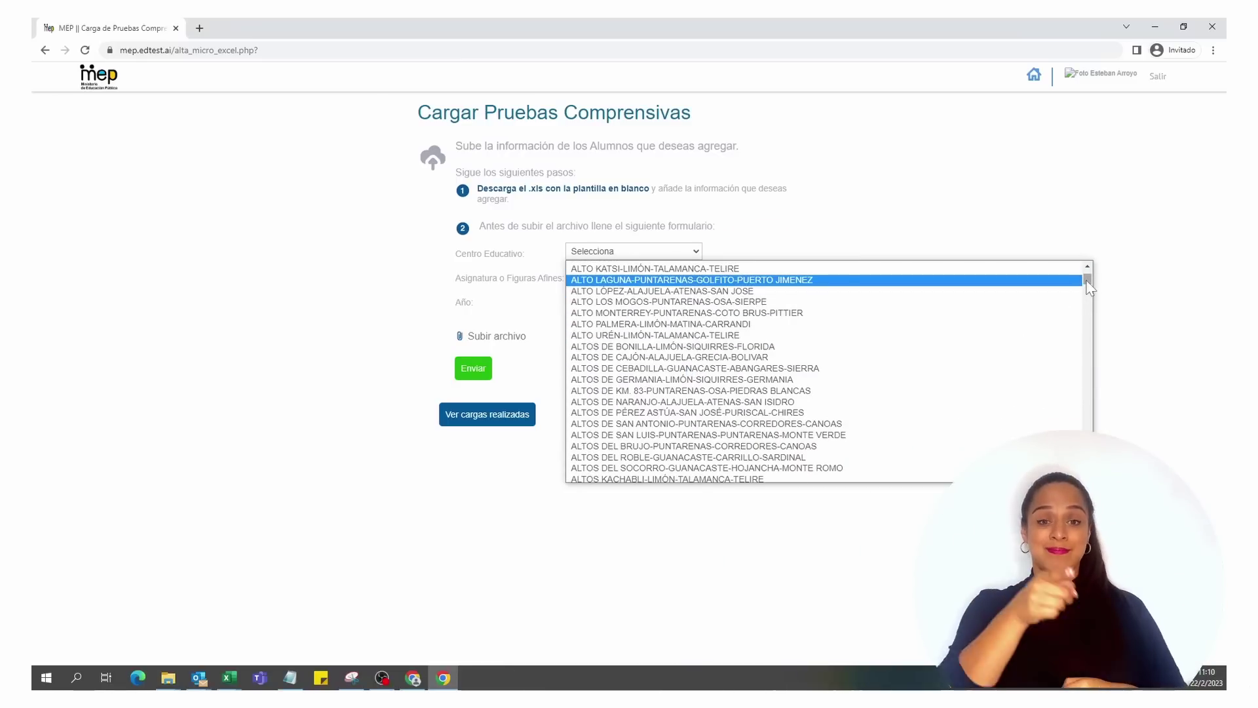
{"action": "left_click_drag", "start_coordinate": [1086, 282], "coordinate": [1087, 270]}
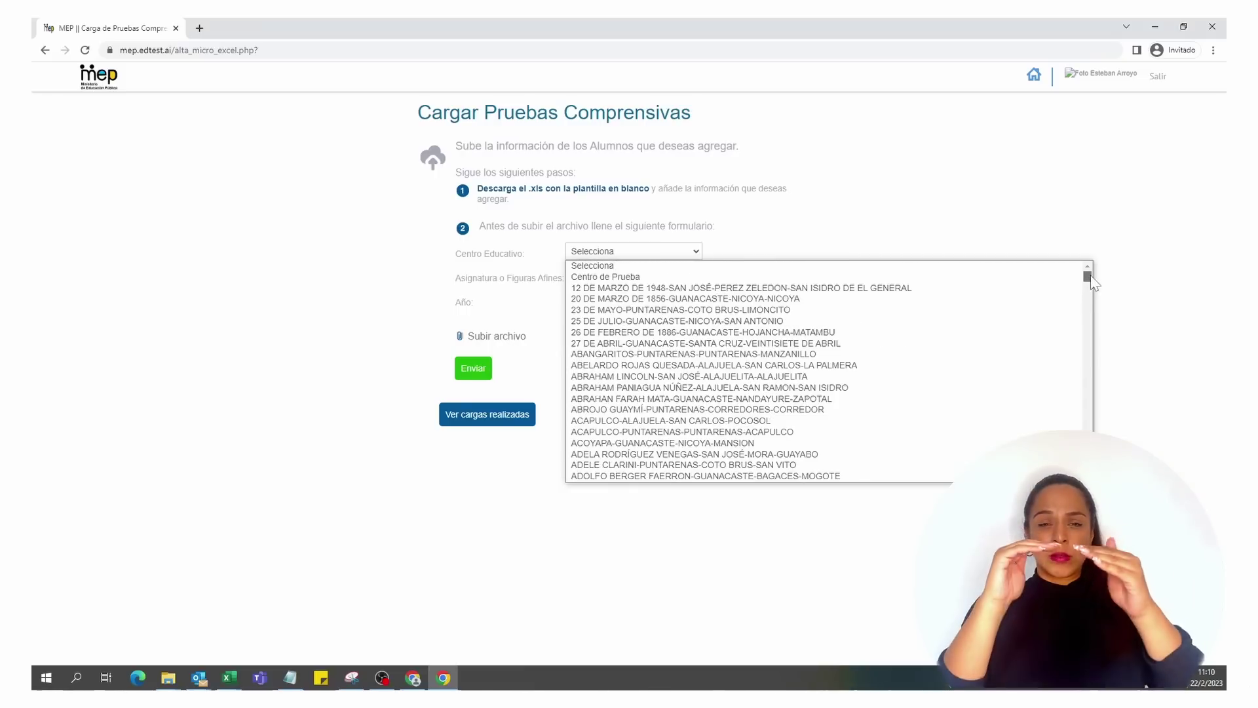
{"action": "left_click", "coordinate": [784, 277]}
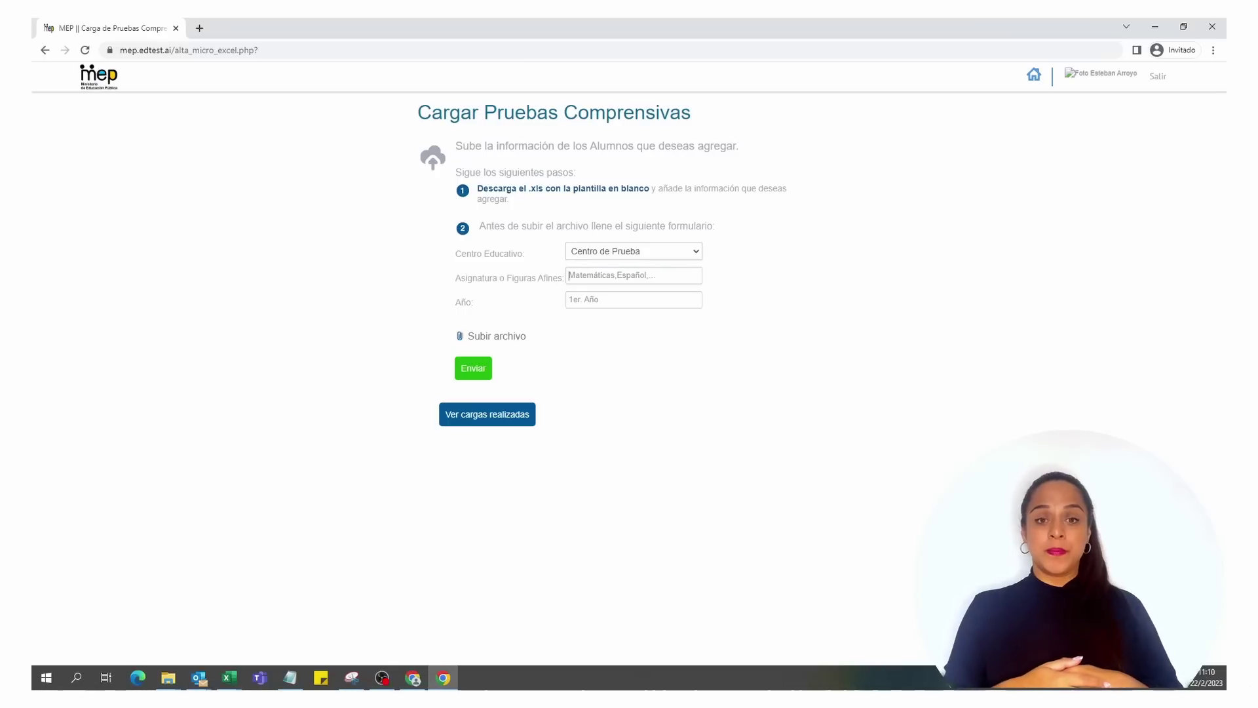
- Fill in Asignatura o Figuras Afines with "Español , Ciencias, Sociales" and set Año to "1 Año"
{"action": "left_click", "coordinate": [633, 275]}
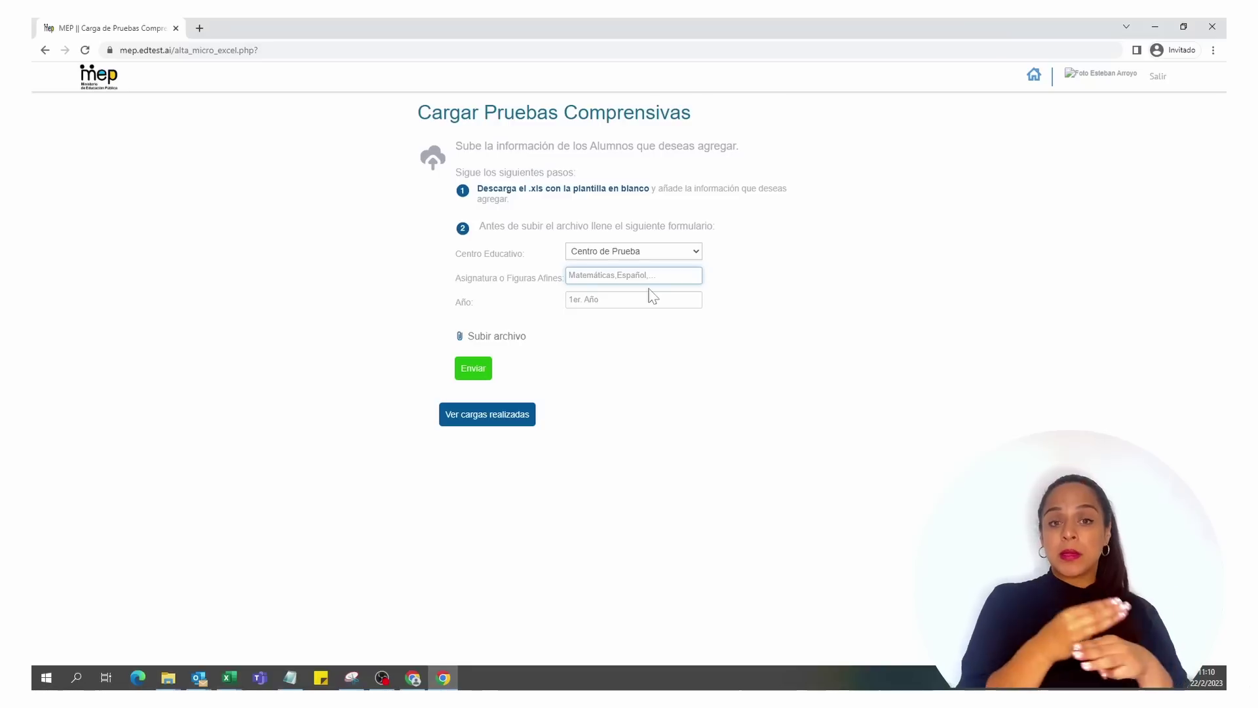
{"action": "type", "text": "Español , Ciencias, Socia"}
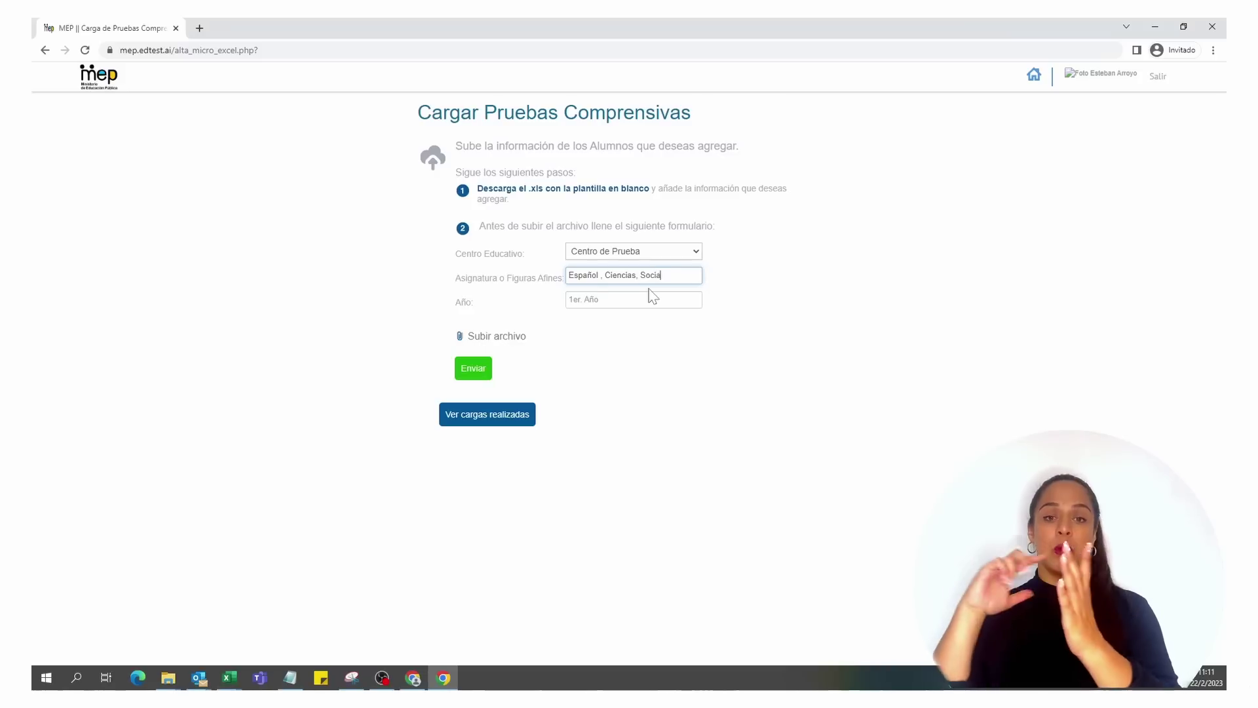
{"action": "type", "text": "les"}
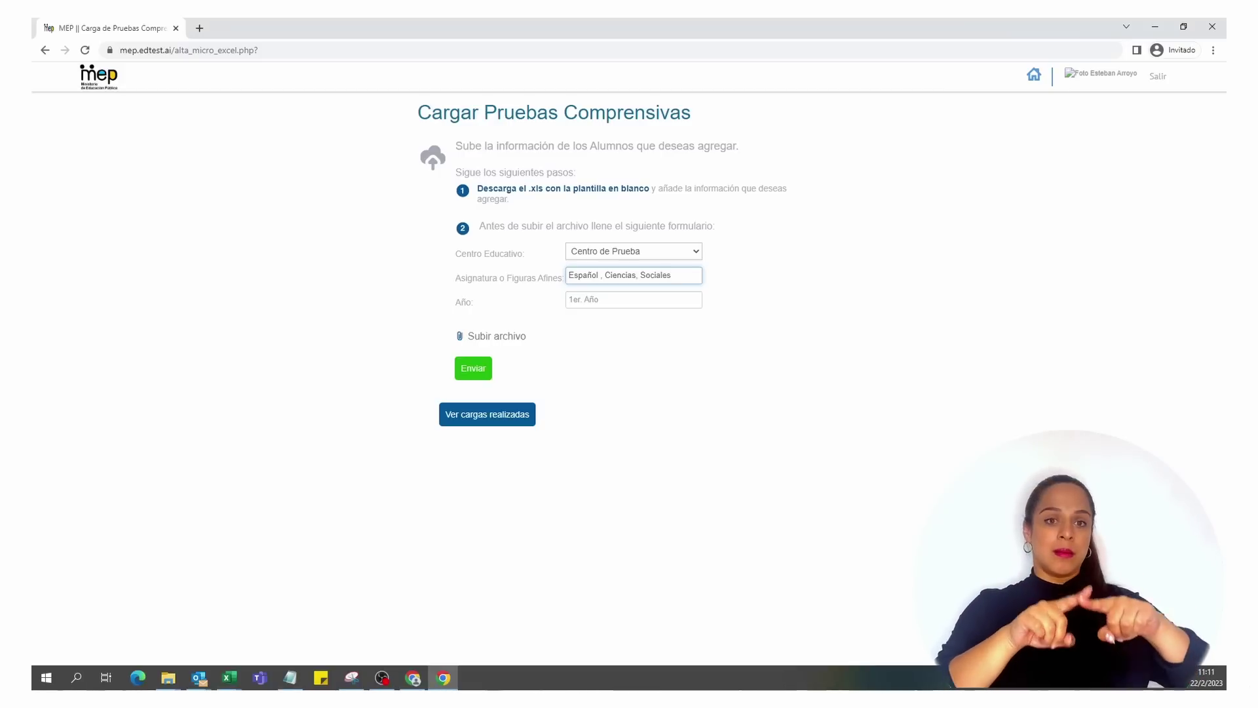
{"action": "left_click", "coordinate": [568, 299]}
{"action": "type", "text": "1 Año"}
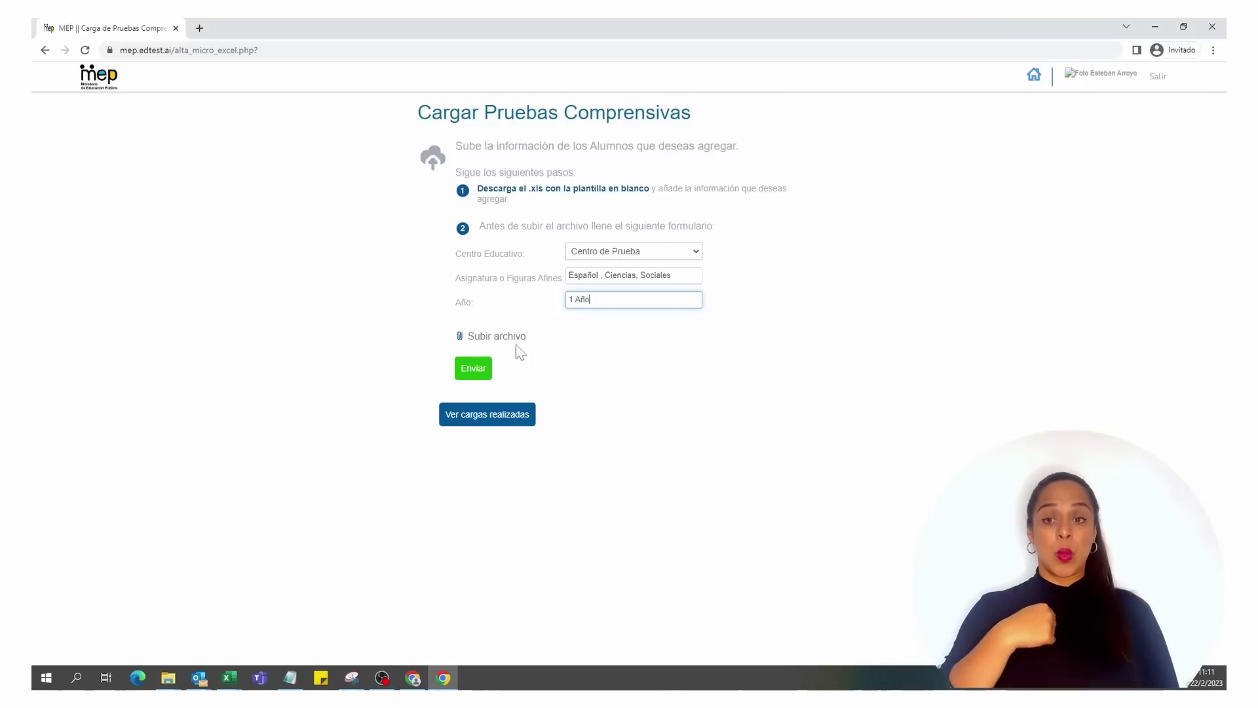
- Attach the "Registro de prueba" workbook from the Escritorio folder and submit the upload form
{"action": "left_click", "coordinate": [472, 340]}
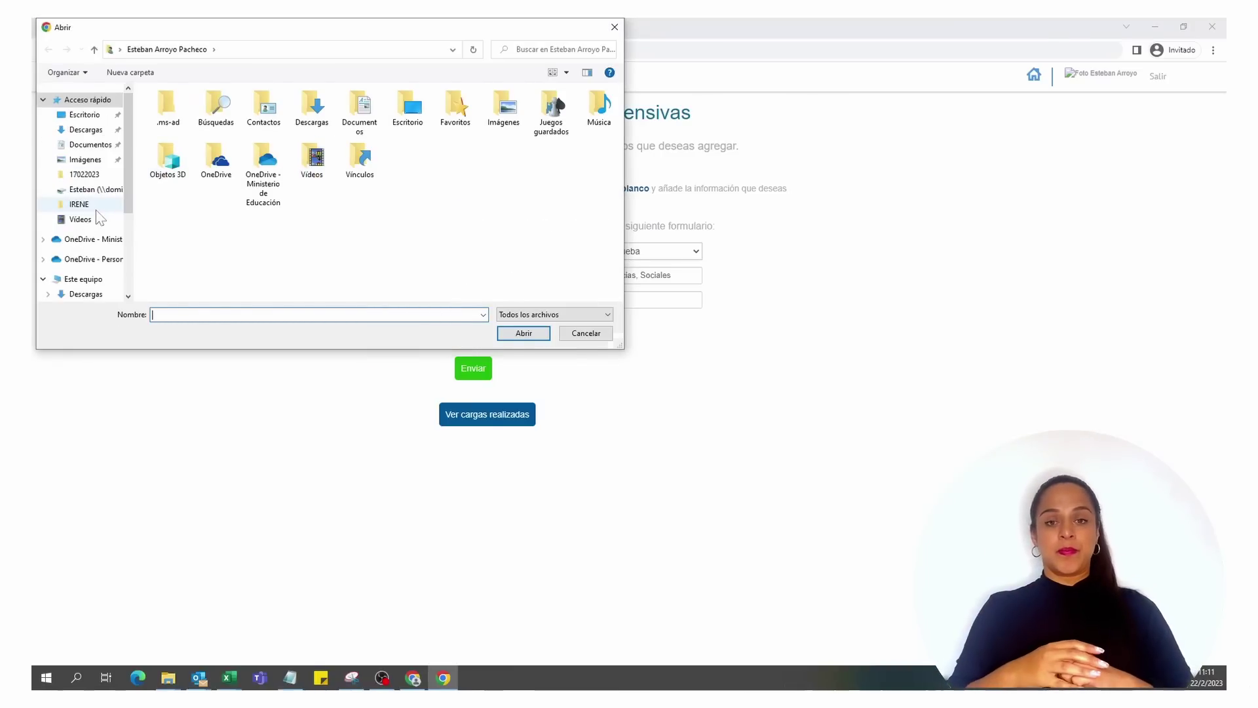
{"action": "left_click", "coordinate": [89, 115]}
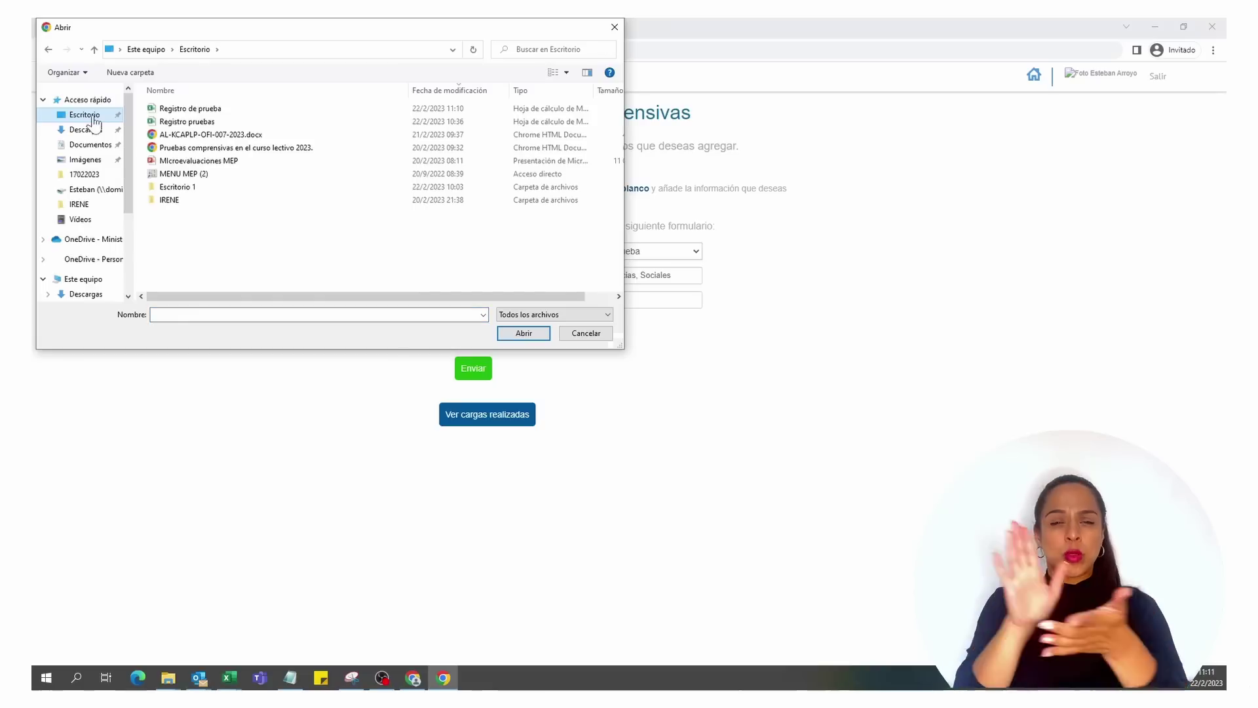
{"action": "left_click", "coordinate": [197, 112]}
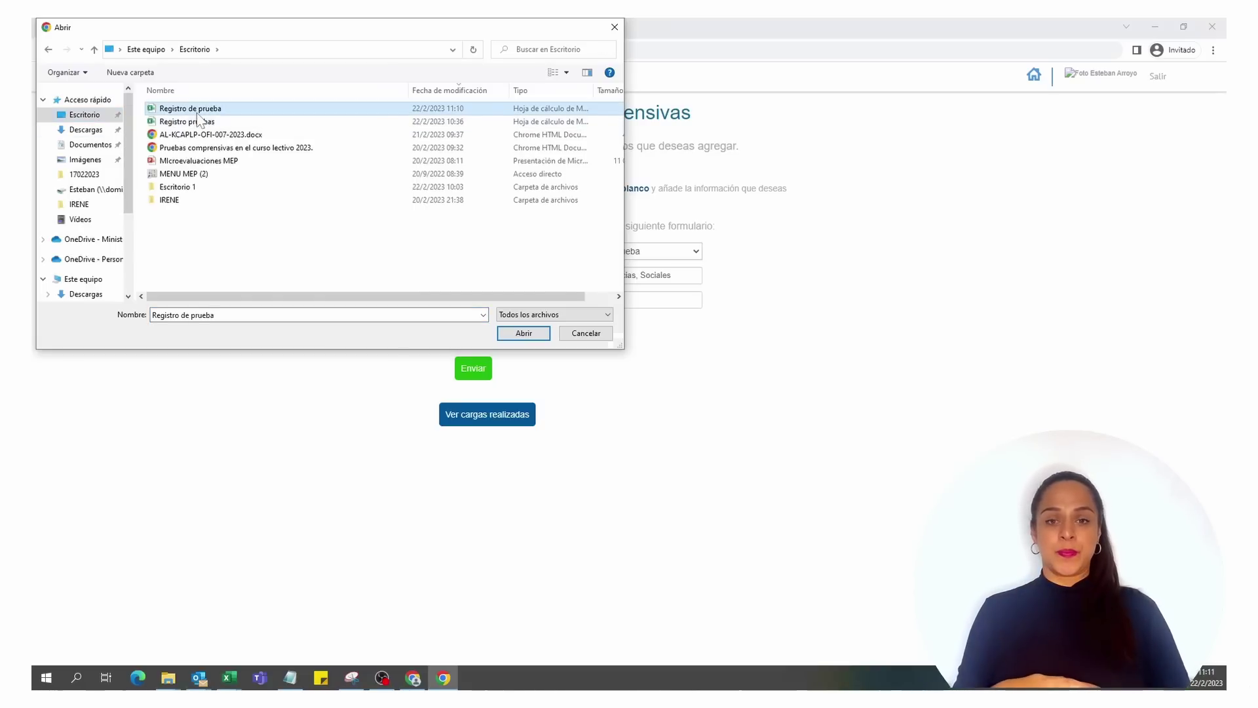
{"action": "left_click", "coordinate": [514, 334]}
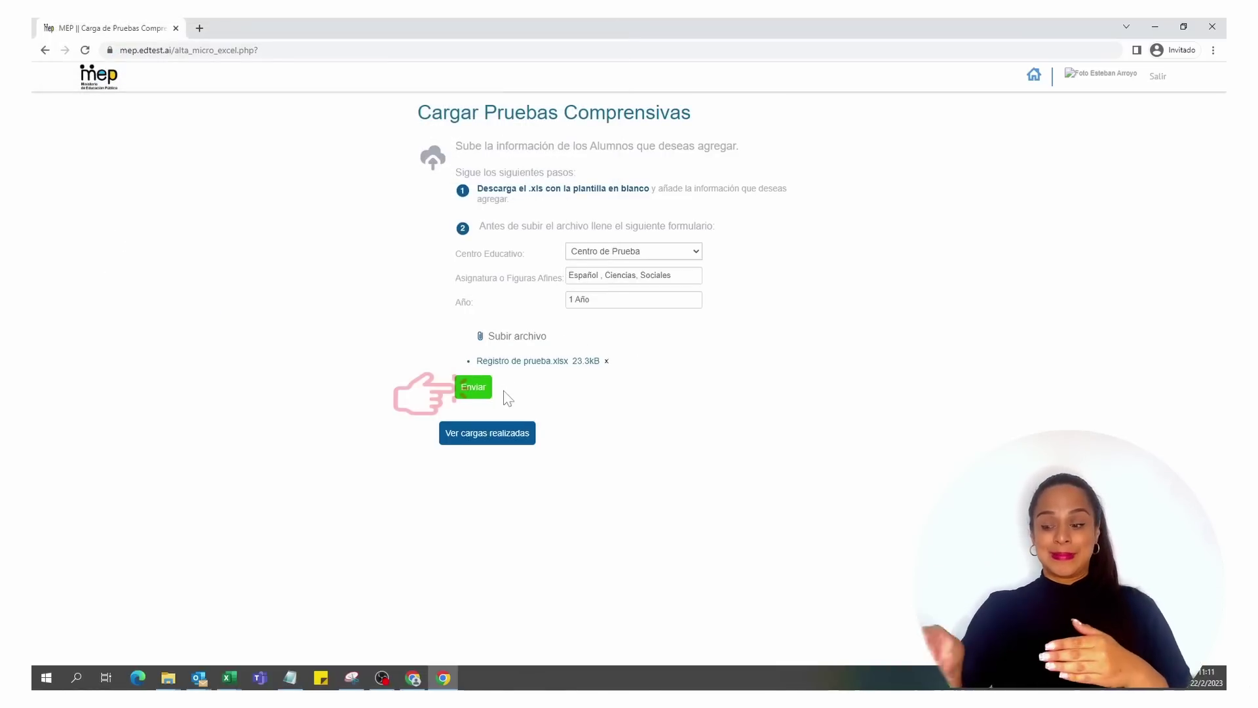
{"action": "left_click", "coordinate": [481, 392]}
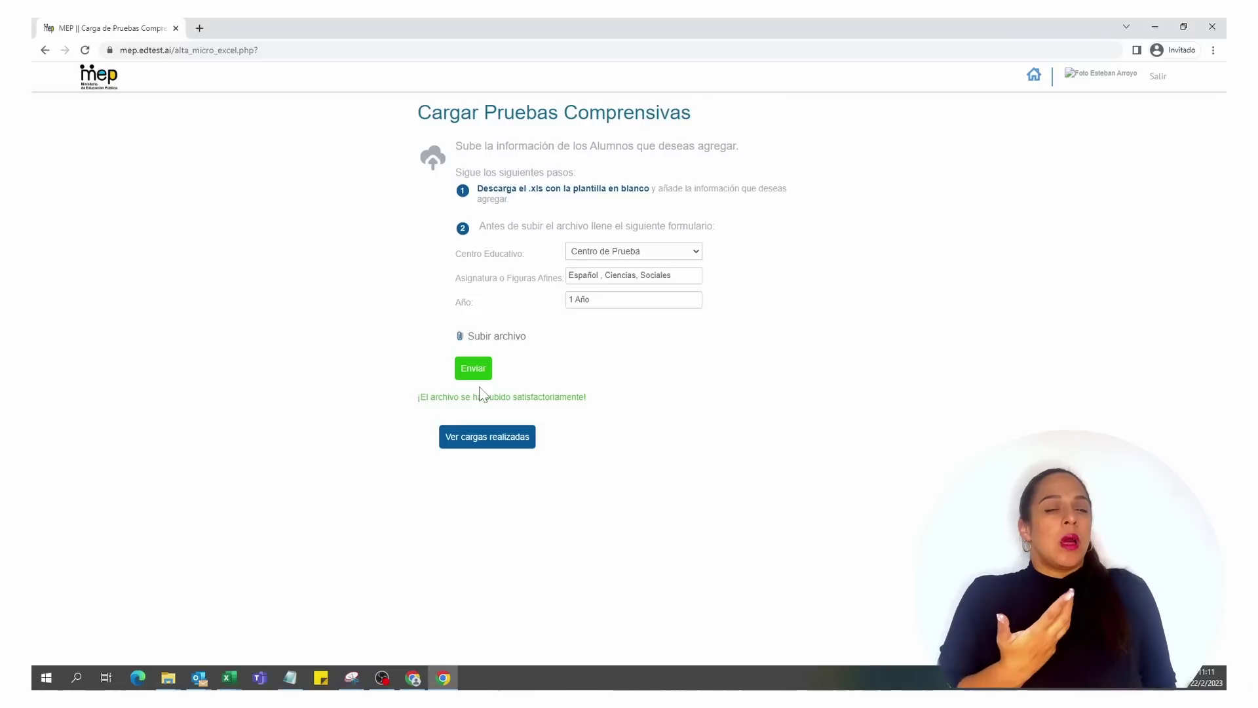
- Show the completed uploads and delete the Centro de Prueba record for "ciencias , español", accepting the deletion
{"action": "left_click", "coordinate": [473, 451]}
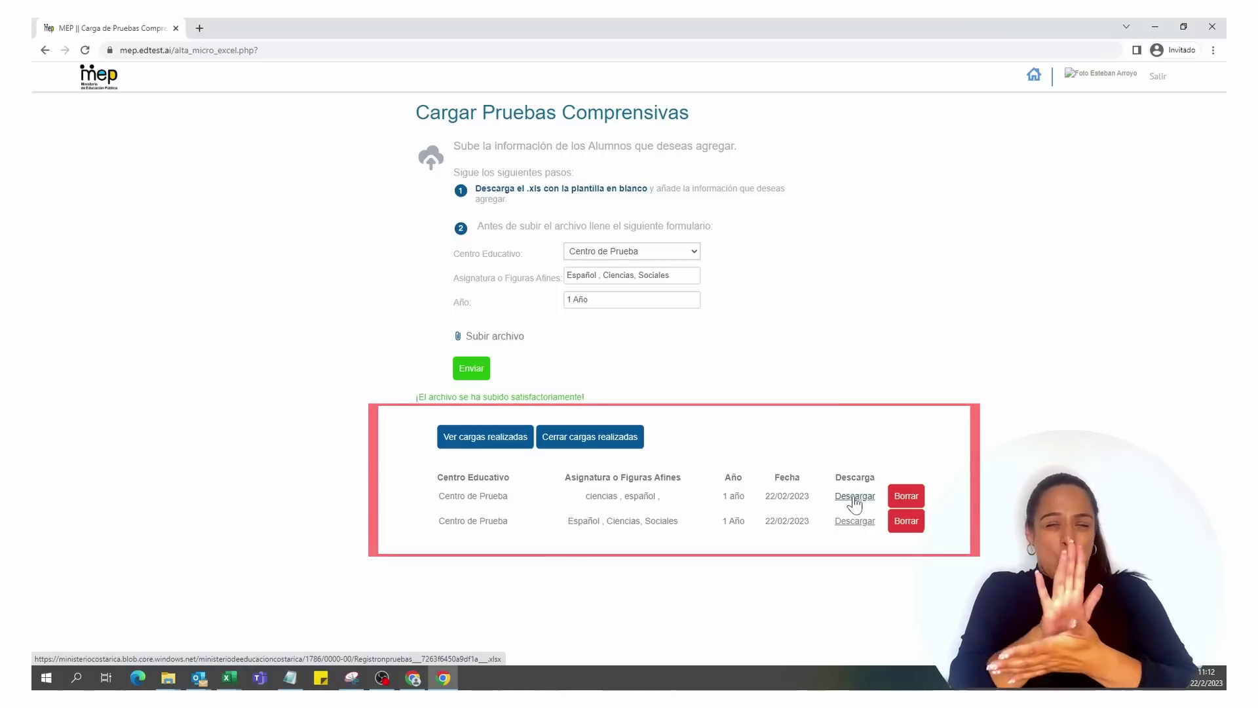
{"action": "left_click", "coordinate": [911, 499]}
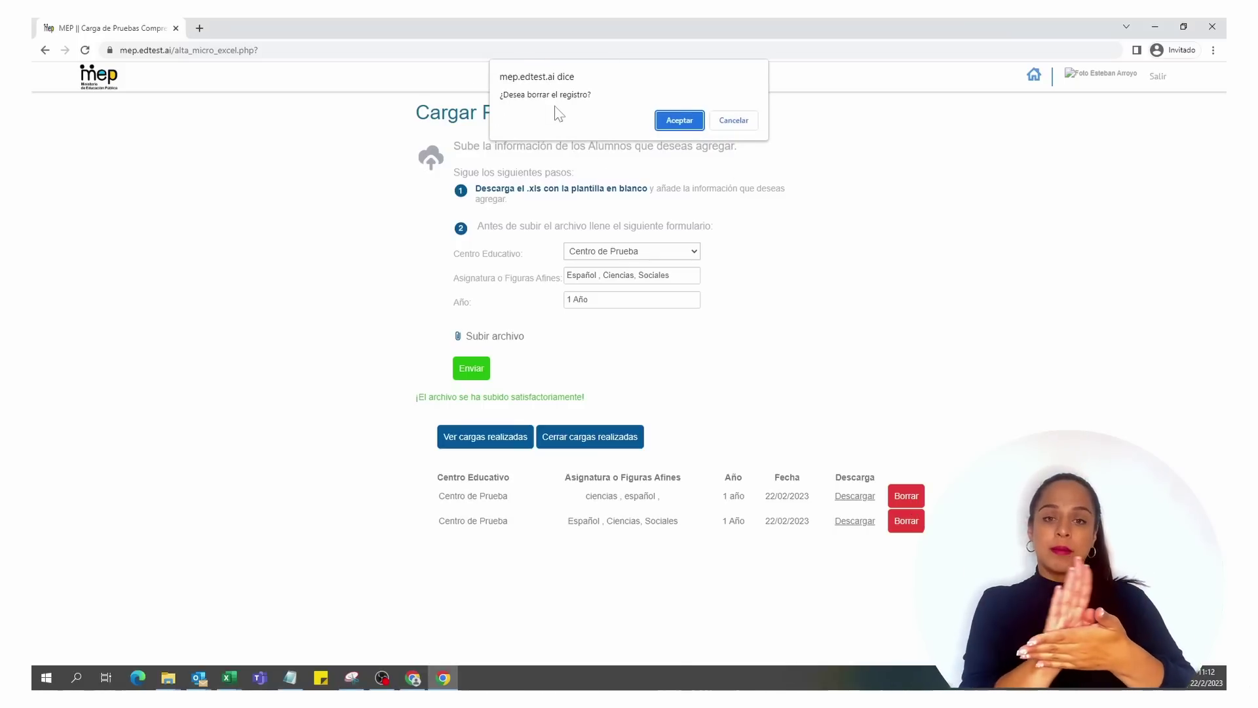
{"action": "left_click", "coordinate": [677, 120]}
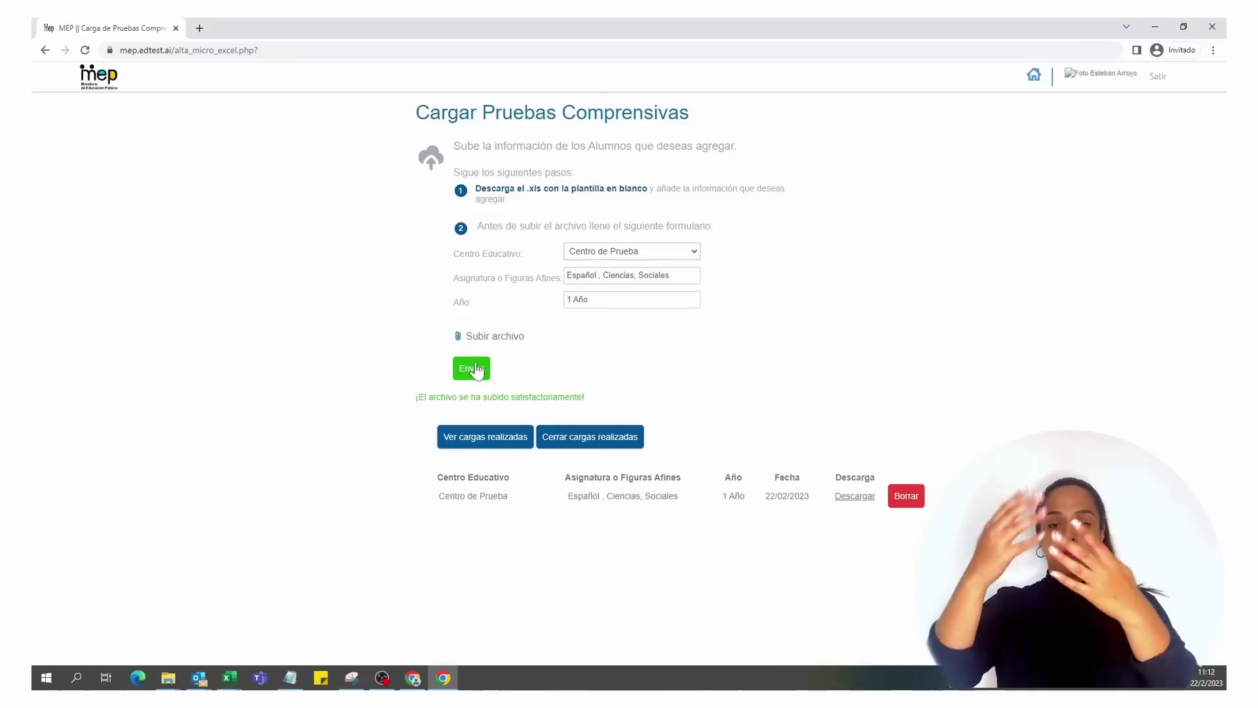
- Attach the "Registro pruebas" workbook from the Escritorio folder and submit it with the same form details
{"action": "left_click", "coordinate": [508, 338]}
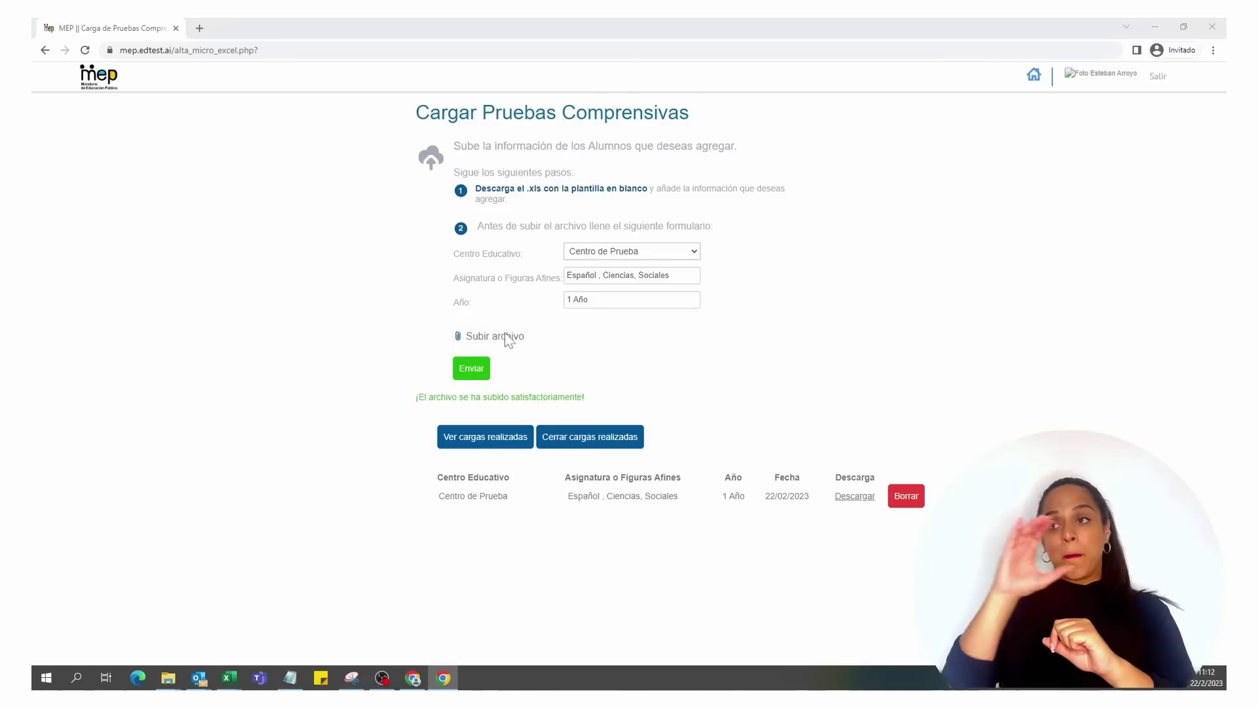
{"action": "left_click", "coordinate": [217, 123]}
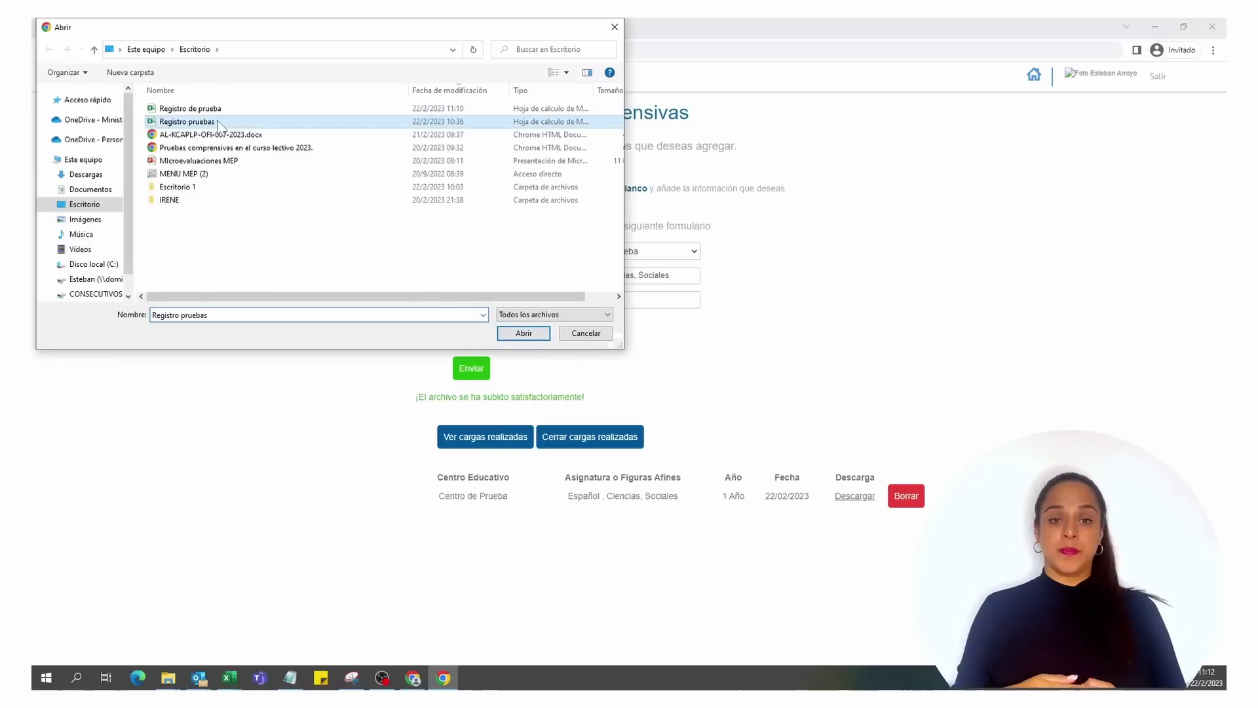
{"action": "left_click", "coordinate": [520, 335]}
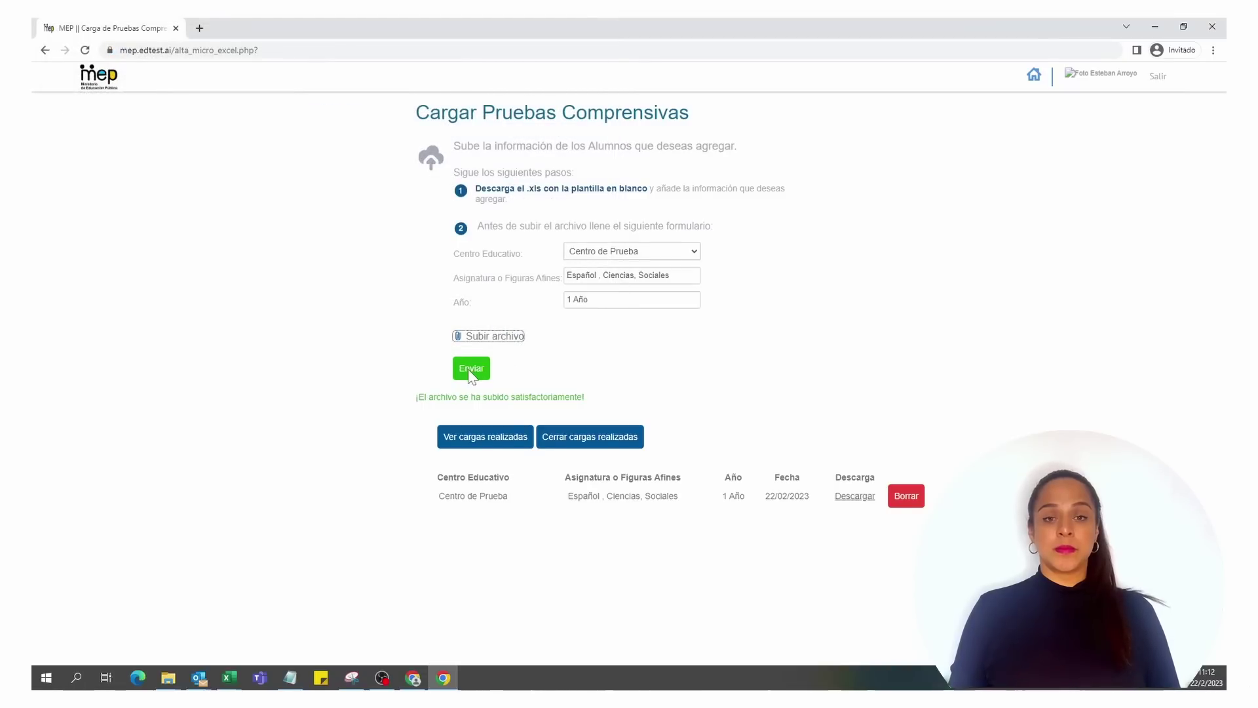
{"action": "left_click", "coordinate": [473, 390]}
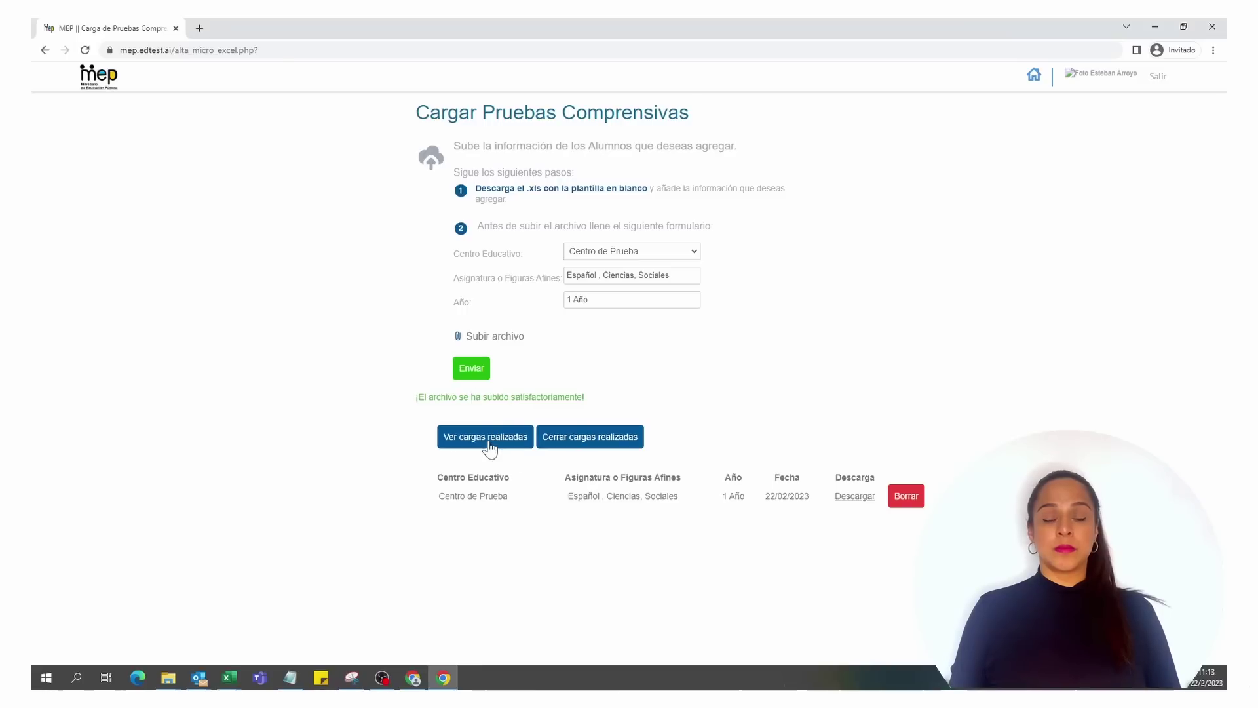
- Refresh the list of completed uploads and sign out of the MEP site
{"action": "left_click", "coordinate": [488, 437]}
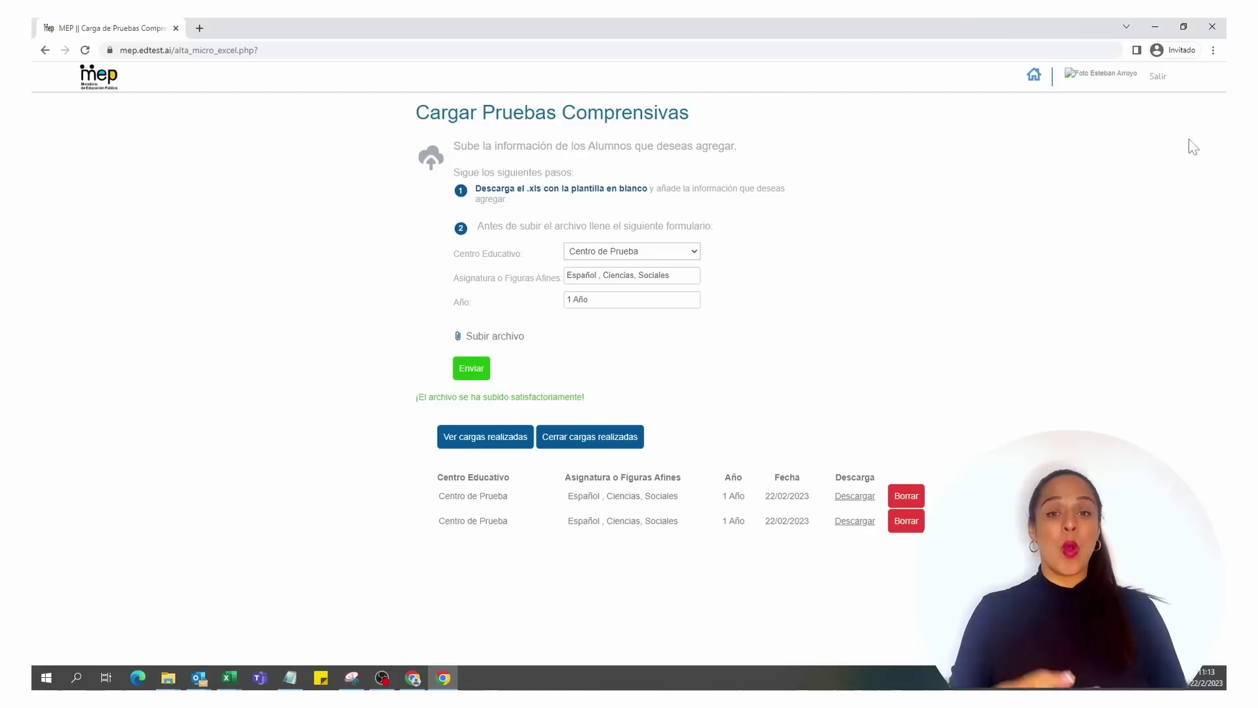
{"action": "left_click", "coordinate": [1152, 78]}
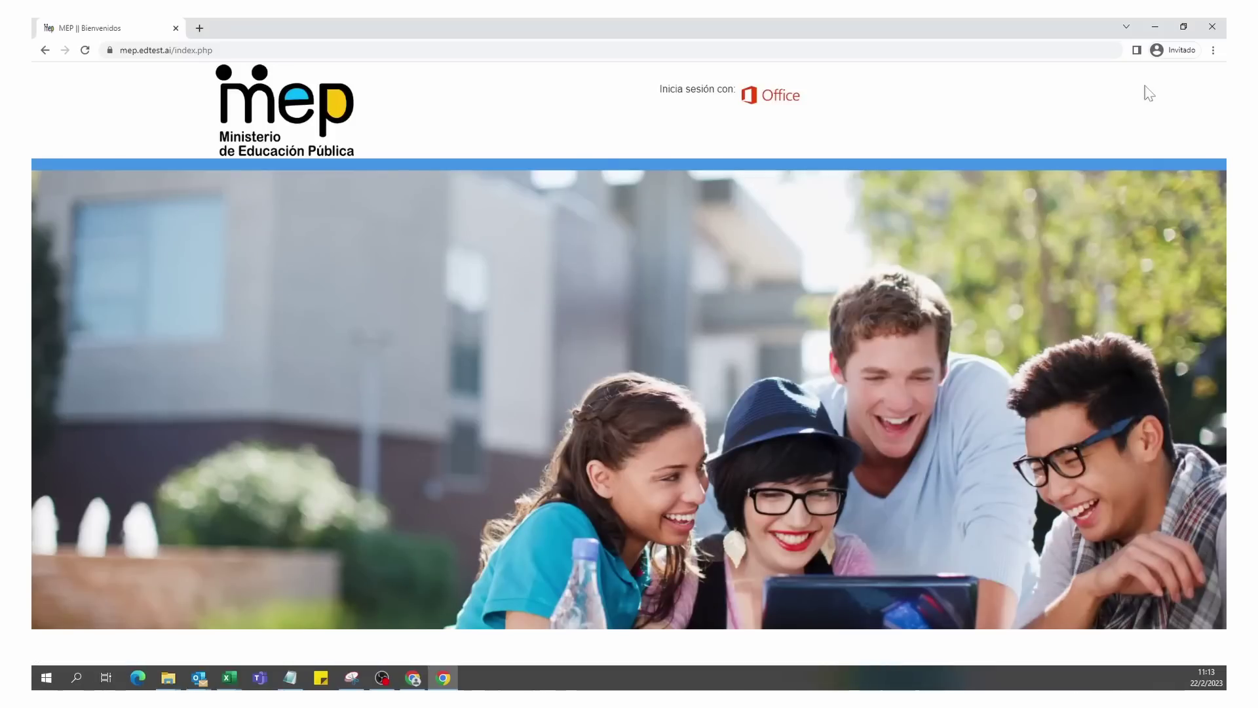